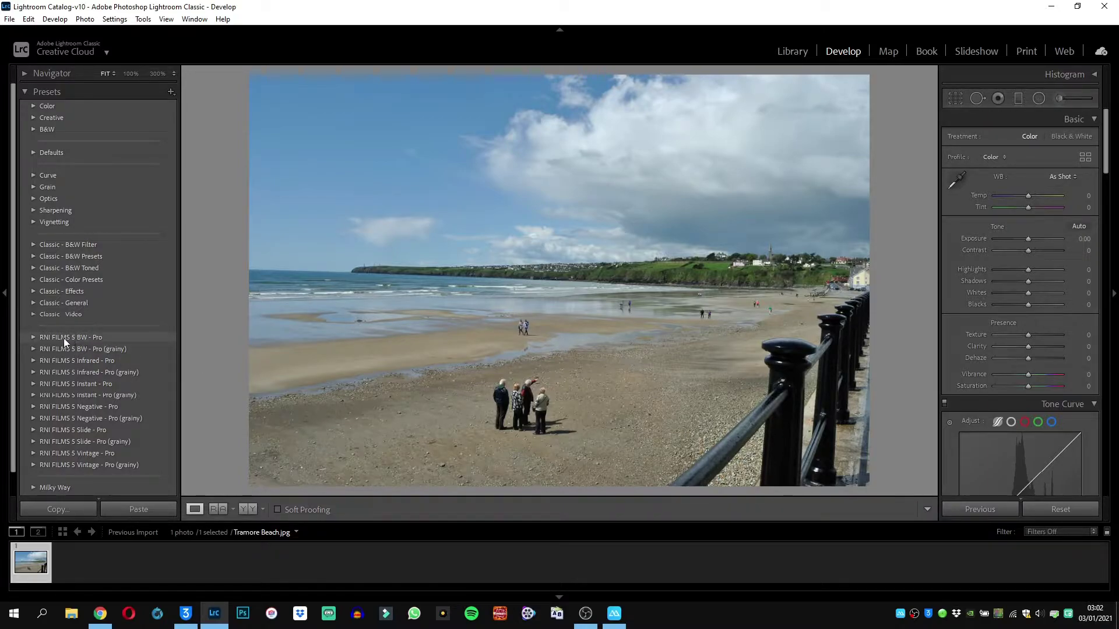
# Preview the presets in the RNI FILMS 5 BW - Pro and Instant - Pro groups.
pyautogui.click(32, 337)
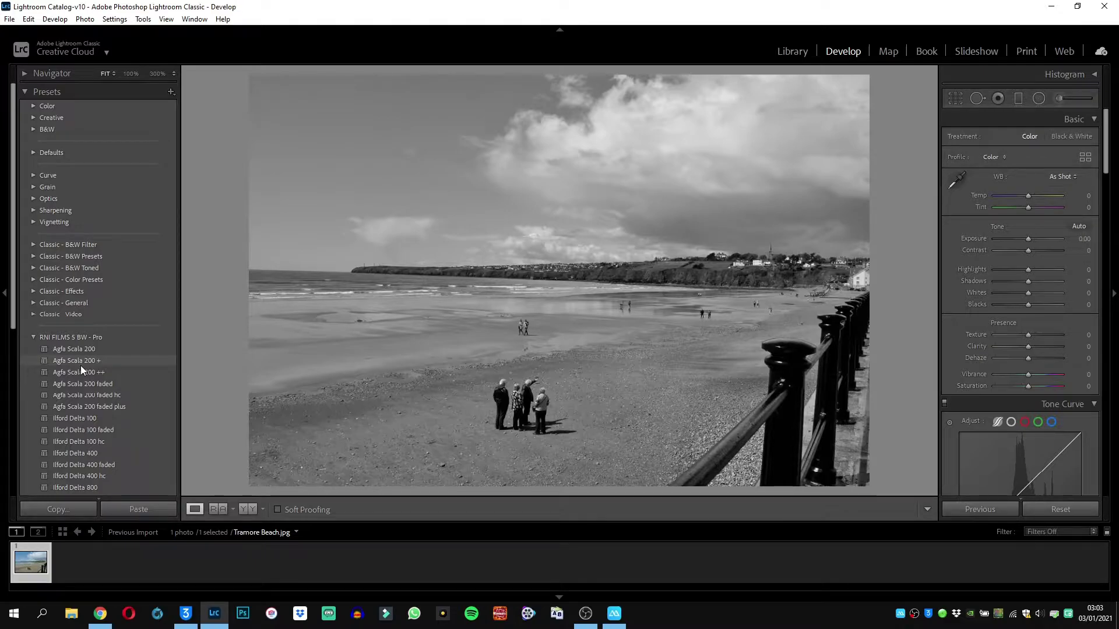
pyautogui.click(34, 337)
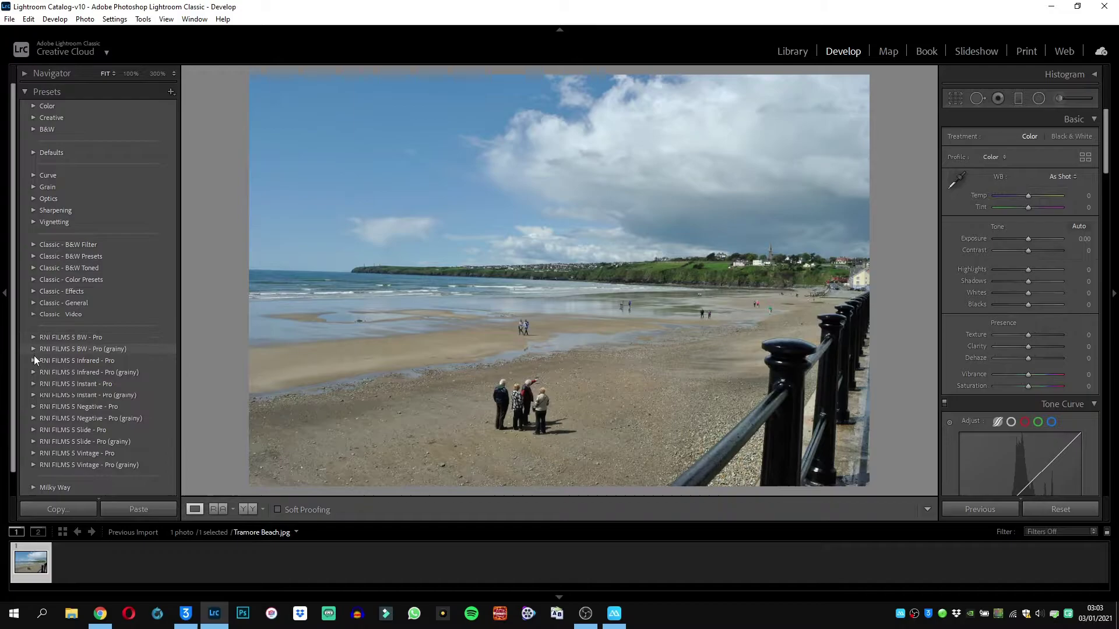
pyautogui.click(32, 384)
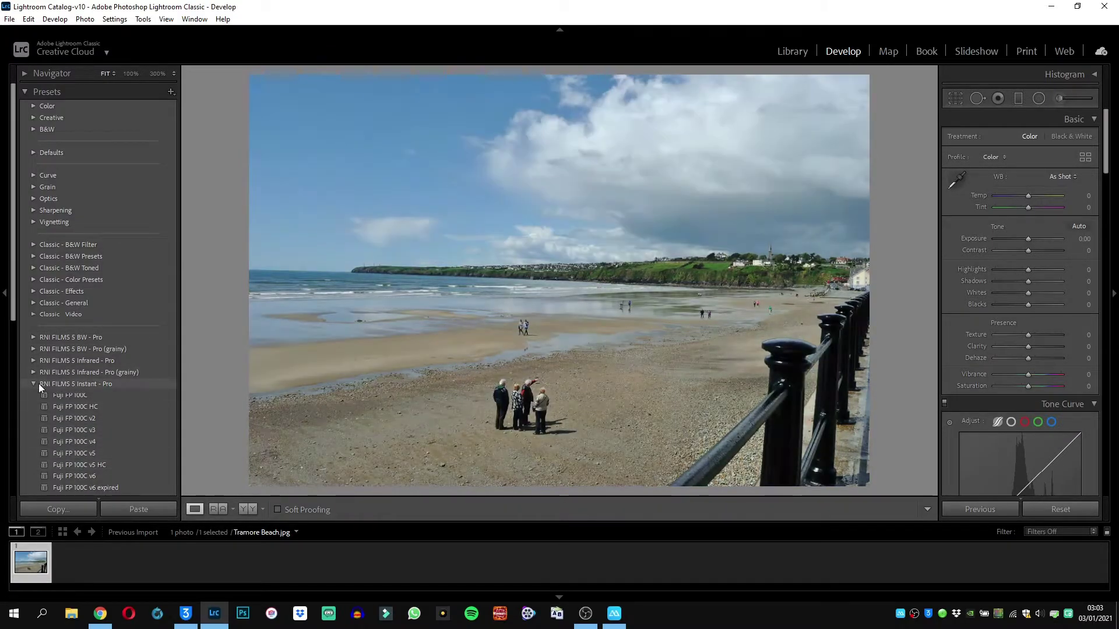
pyautogui.click(35, 383)
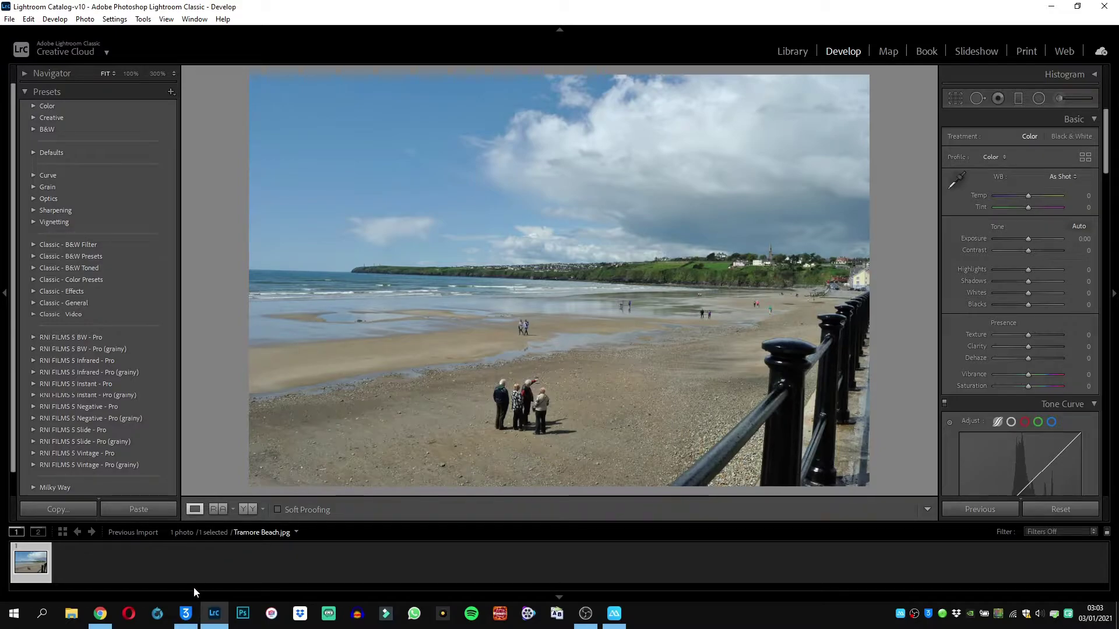
# Bring up 3uTools' list of the iPhone's installed apps, scrolled down to Lightroom 6.1.0.
pyautogui.click(187, 613)
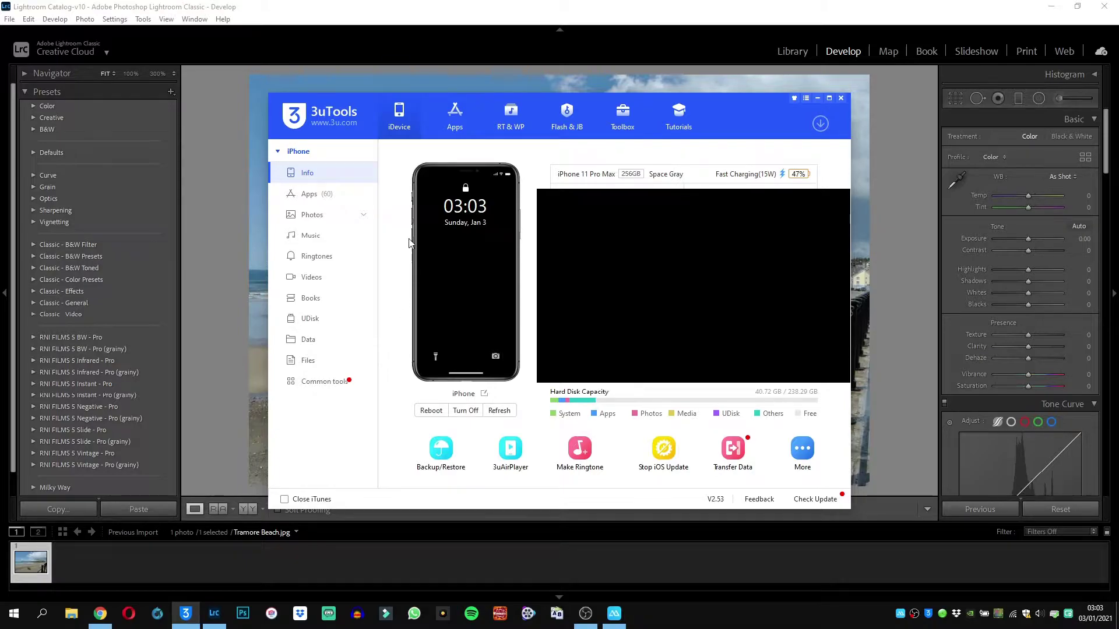
pyautogui.click(336, 199)
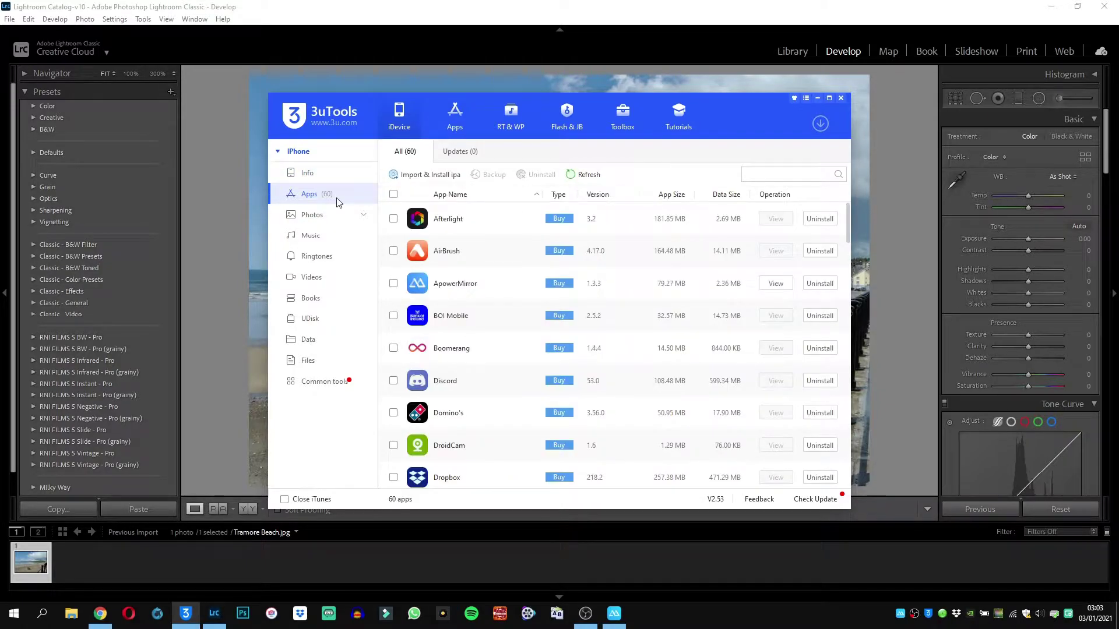
pyautogui.scroll(-5, 467, 260)
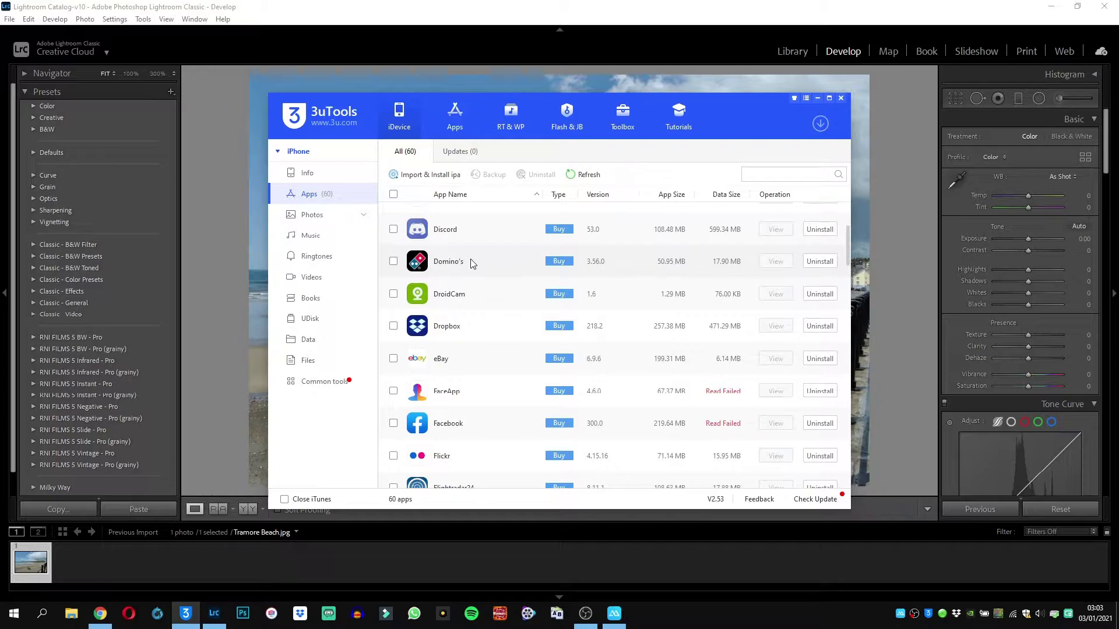
pyautogui.scroll(-12, 473, 264)
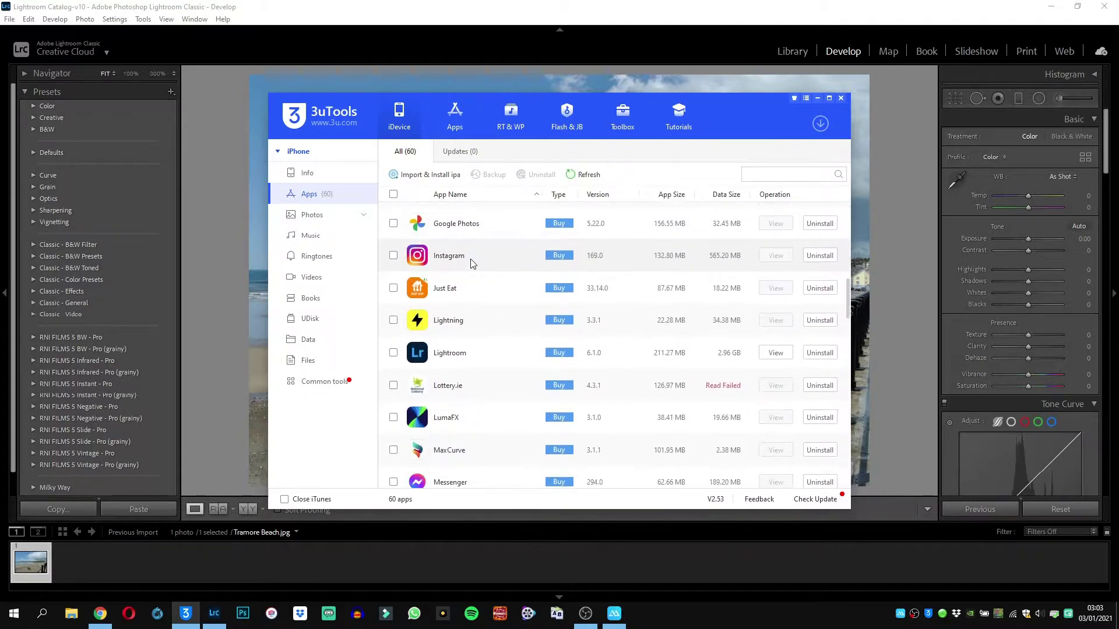
# Browse Lightroom's Documents down through the long-named folder and settings-acr into userStyles.
pyautogui.click(775, 357)
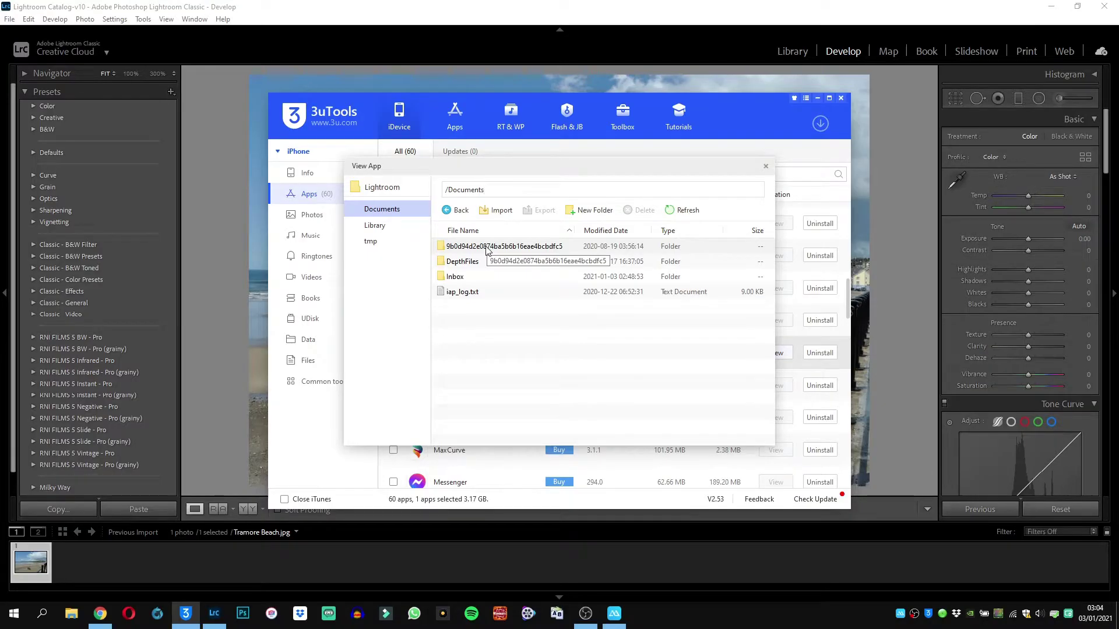
pyautogui.doubleClick(487, 250)
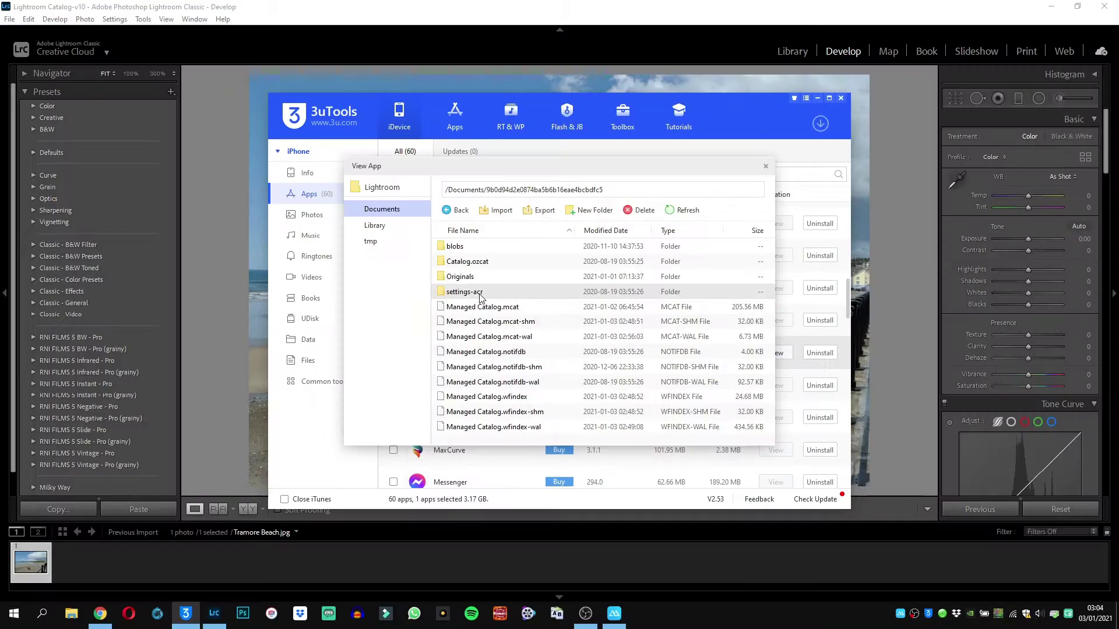
pyautogui.doubleClick(383, 333)
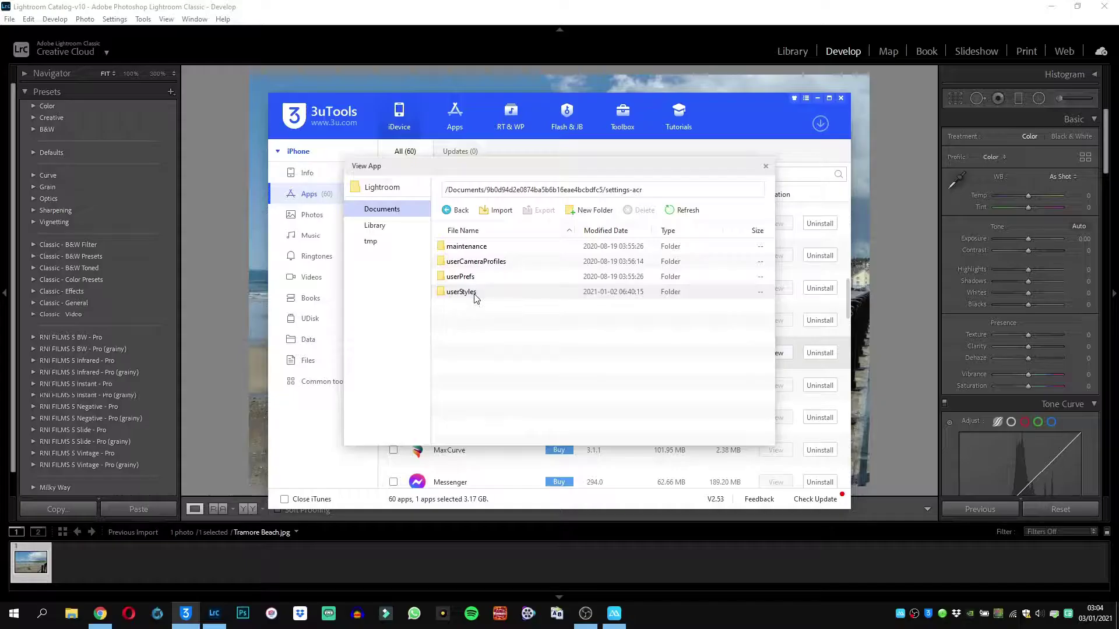
pyautogui.doubleClick(427, 323)
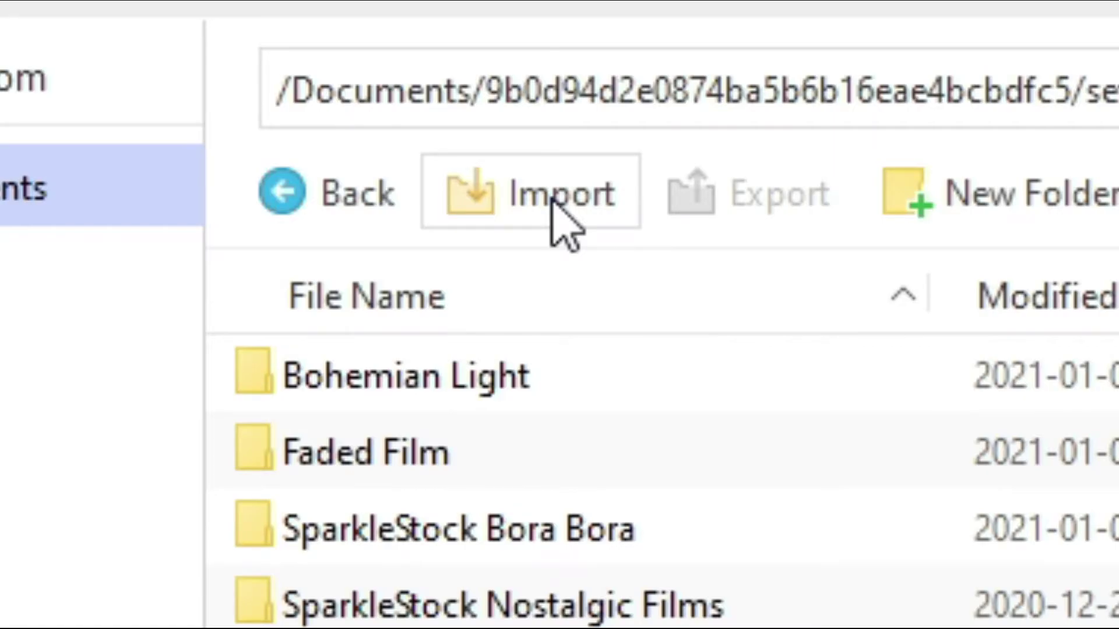
# Start a folder import into userStyles and expand Acer (C:) > Users > home > AppData > Roaming.
pyautogui.click(556, 201)
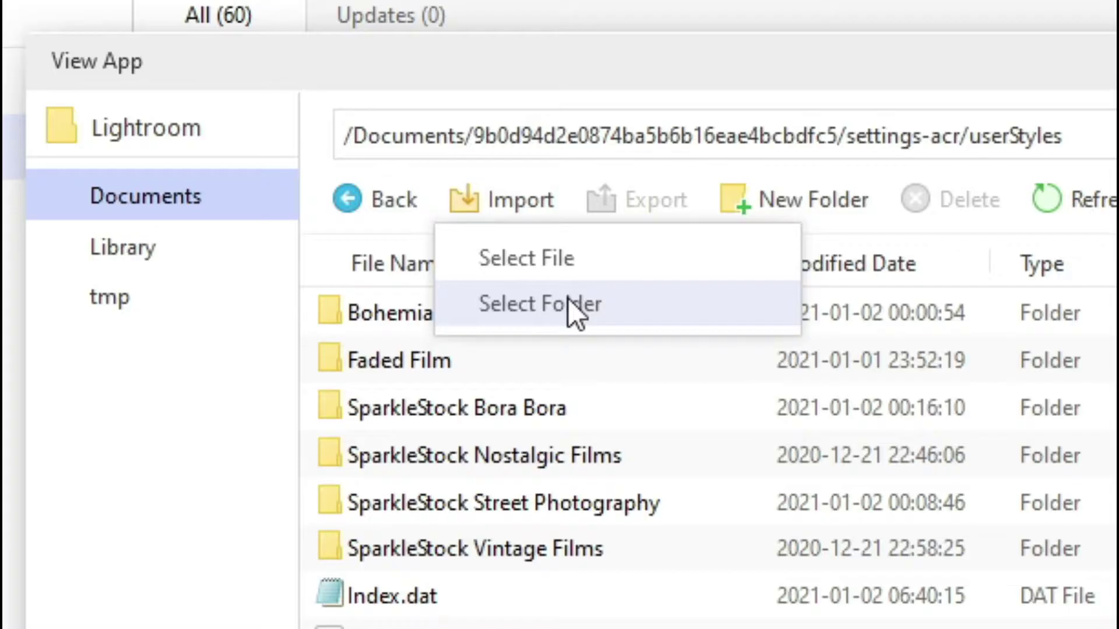
pyautogui.click(569, 304)
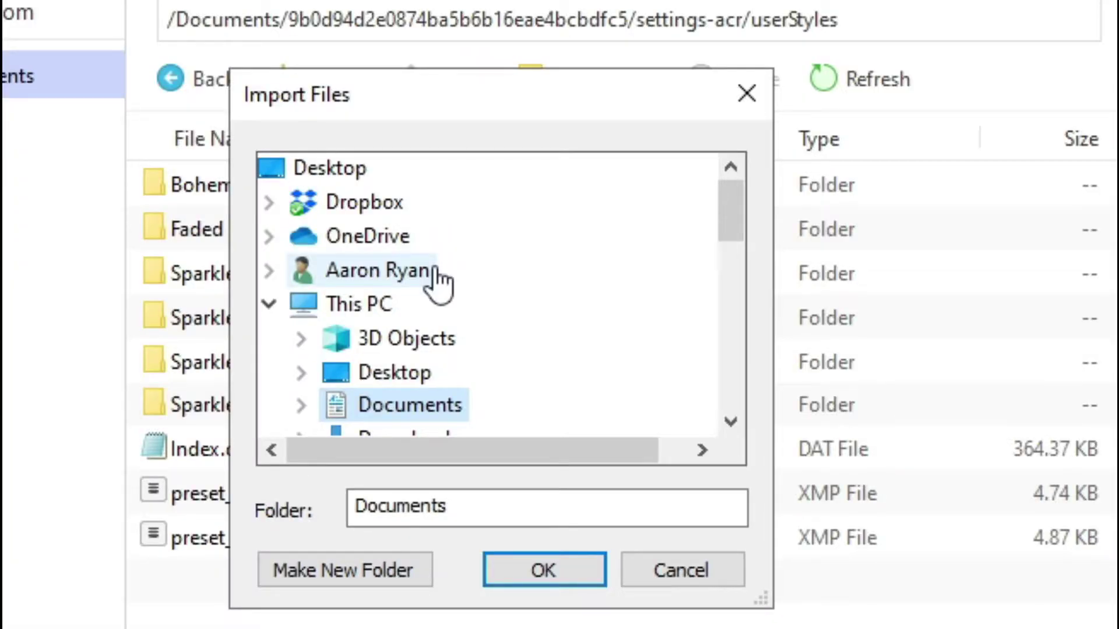
pyautogui.scroll(-1, 438, 283)
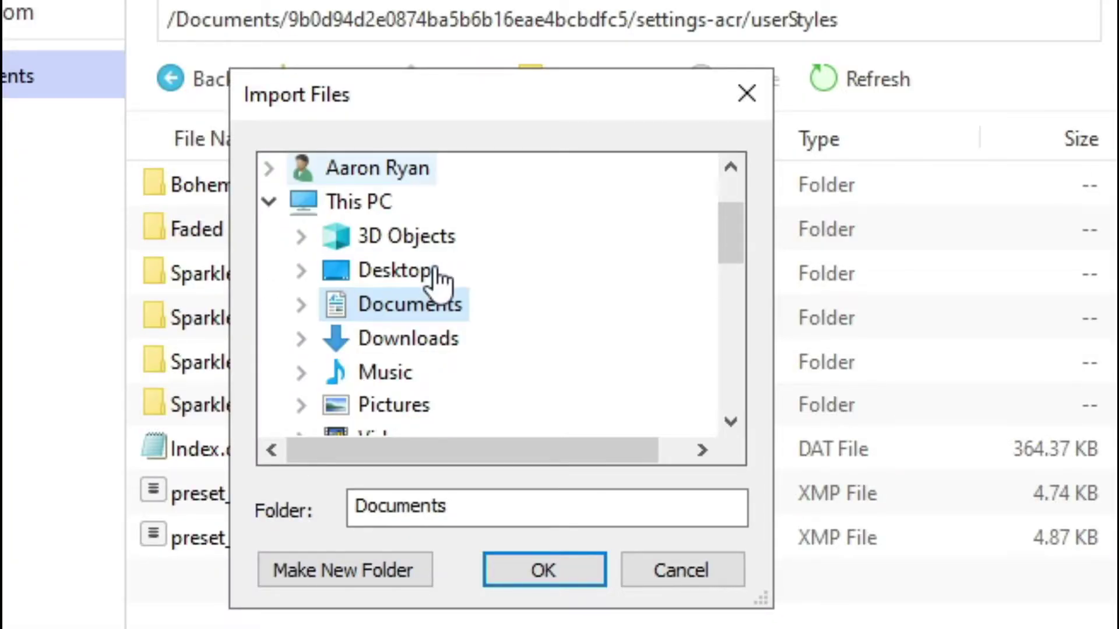
pyautogui.scroll(-1, 373, 344)
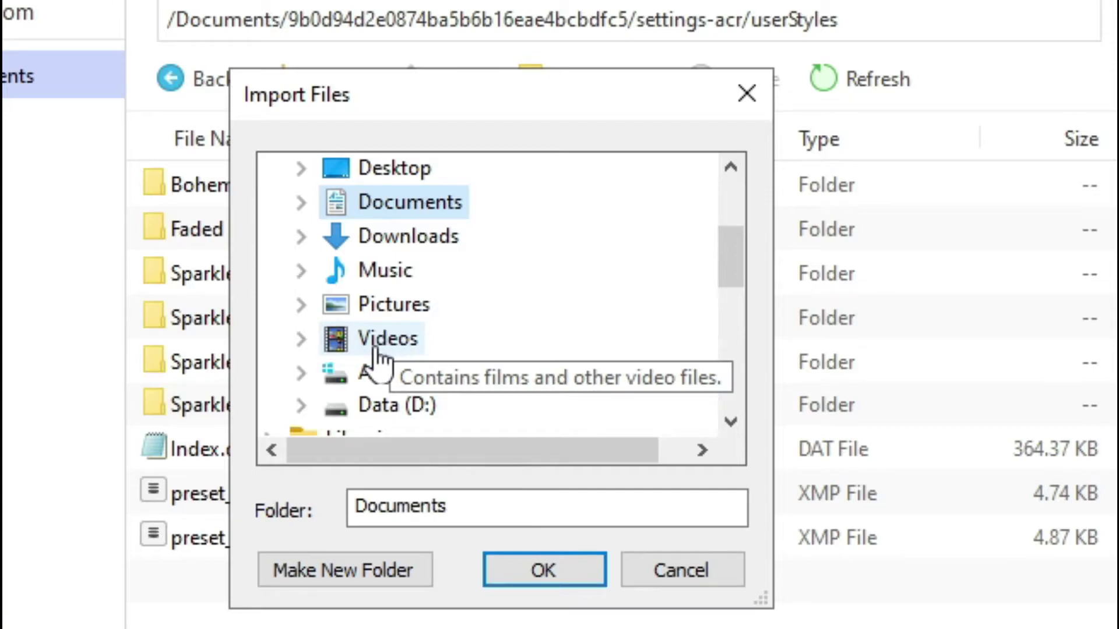
pyautogui.click(302, 374)
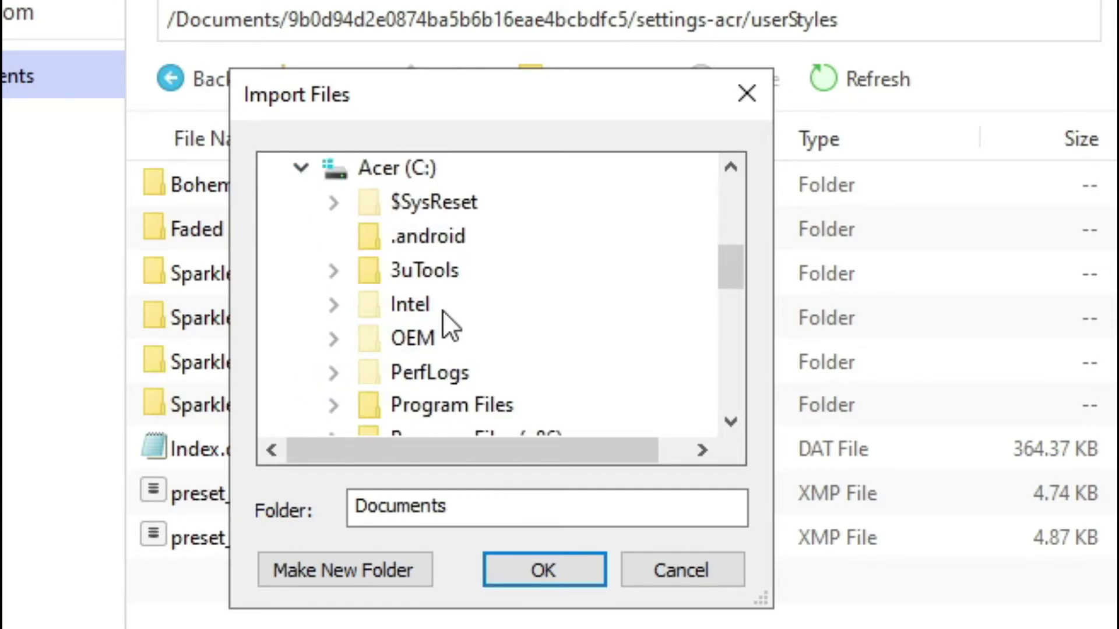
pyautogui.scroll(-1, 445, 319)
pyautogui.scroll(-1, 452, 400)
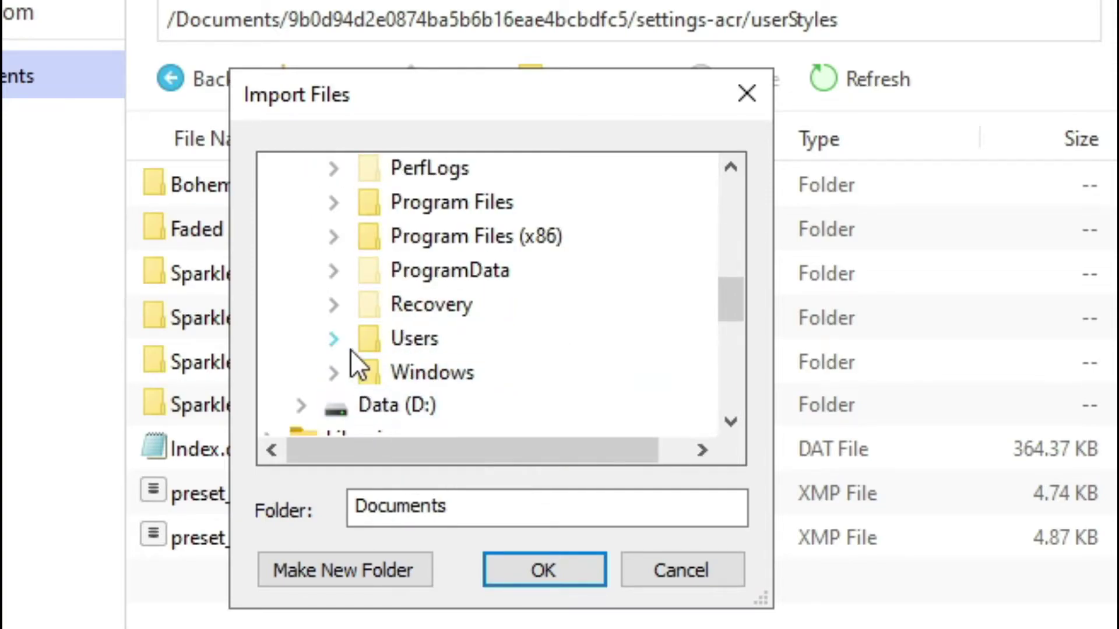
pyautogui.click(342, 341)
pyautogui.scroll(-1, 408, 270)
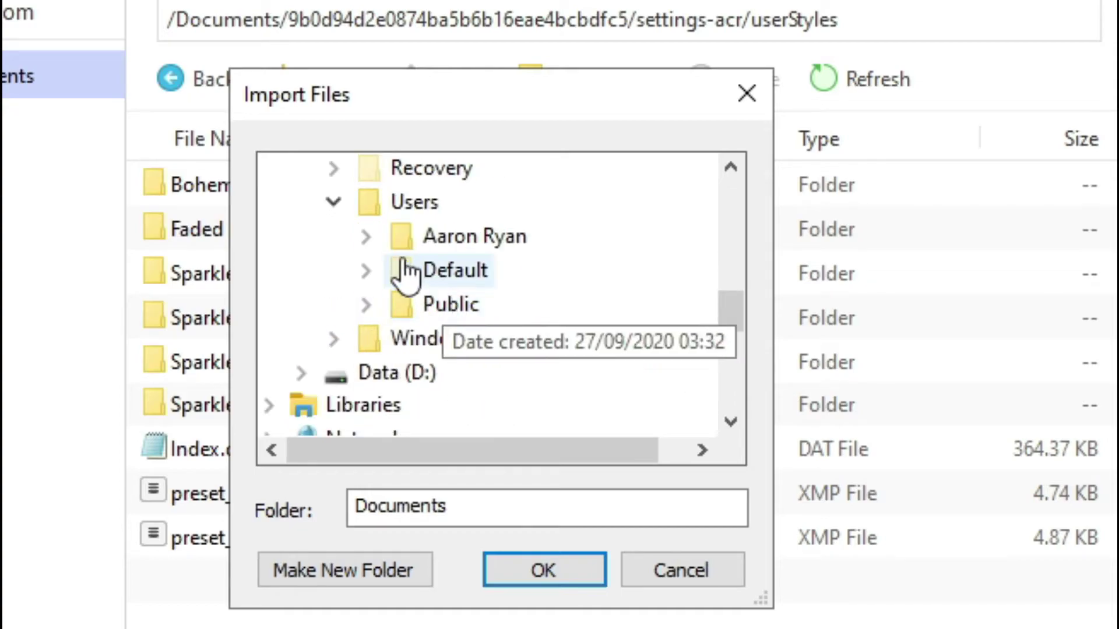
pyautogui.click(379, 239)
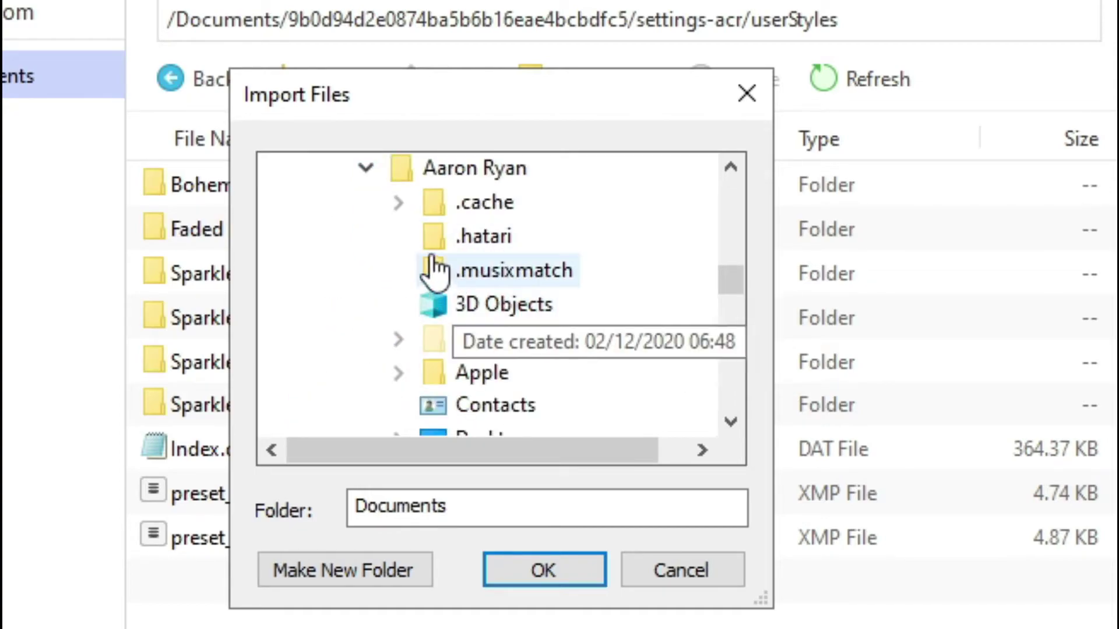
pyautogui.click(406, 342)
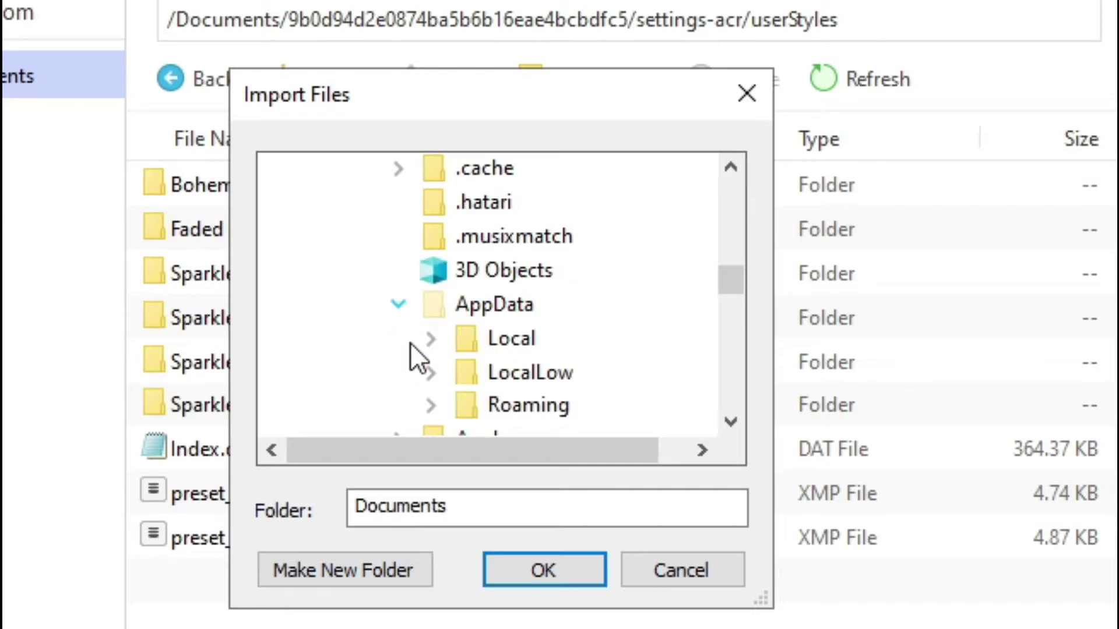
pyautogui.click(429, 406)
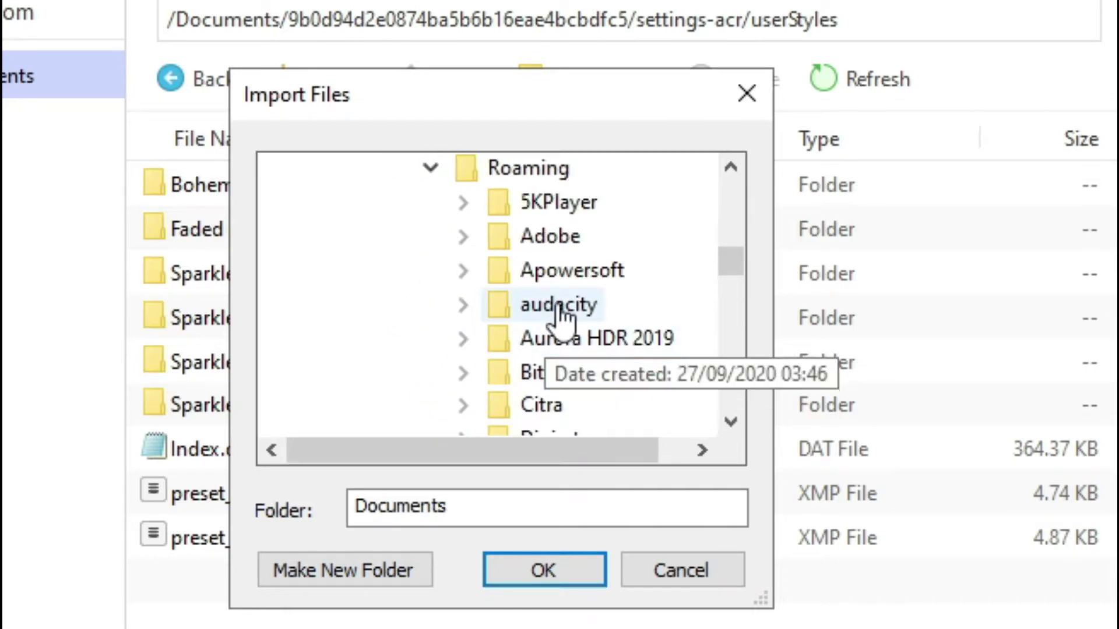
# Expand Adobe > CameraRaw > Settings and select the RNI FILMS 5 BW - Pro folder.
pyautogui.click(462, 236)
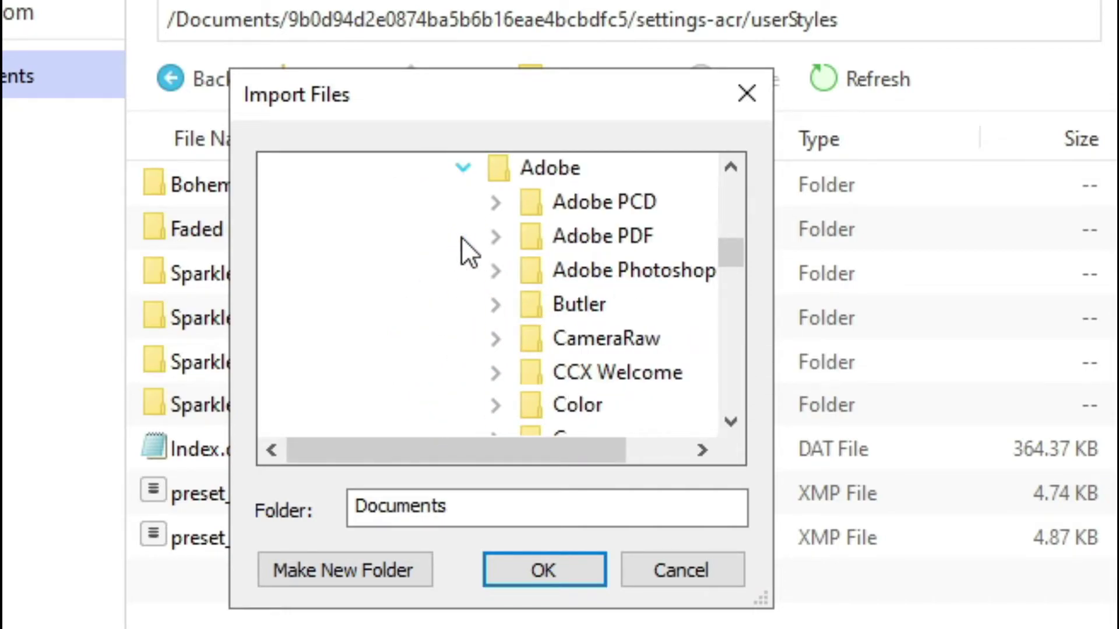
pyautogui.click(500, 338)
pyautogui.scroll(-2, 612, 312)
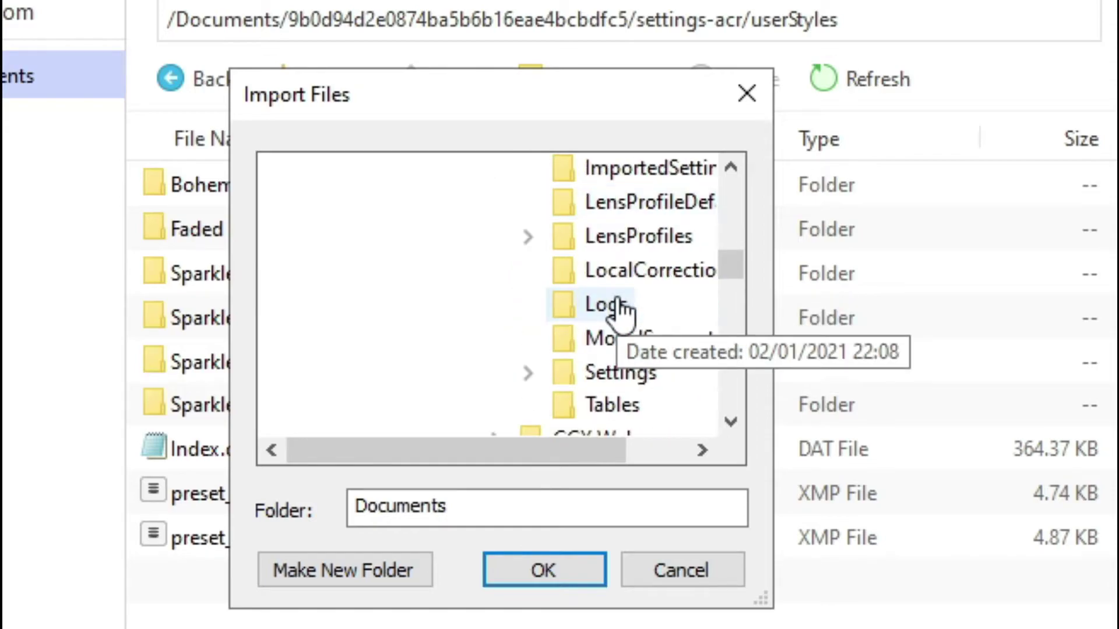
pyautogui.click(561, 373)
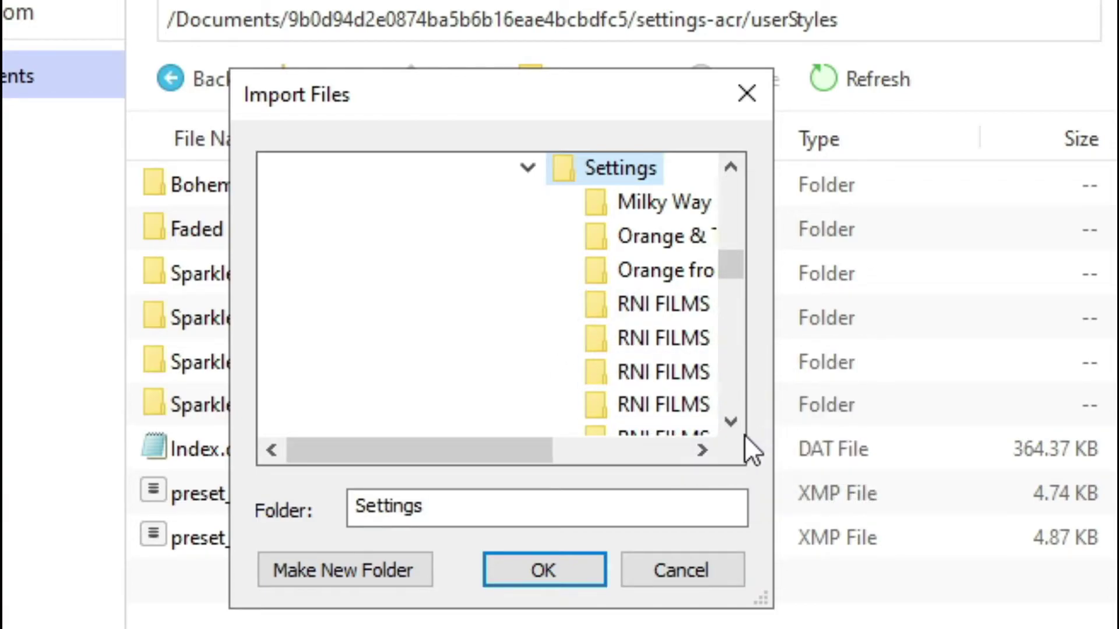
pyautogui.moveTo(505, 449); pyautogui.dragTo(658, 451)
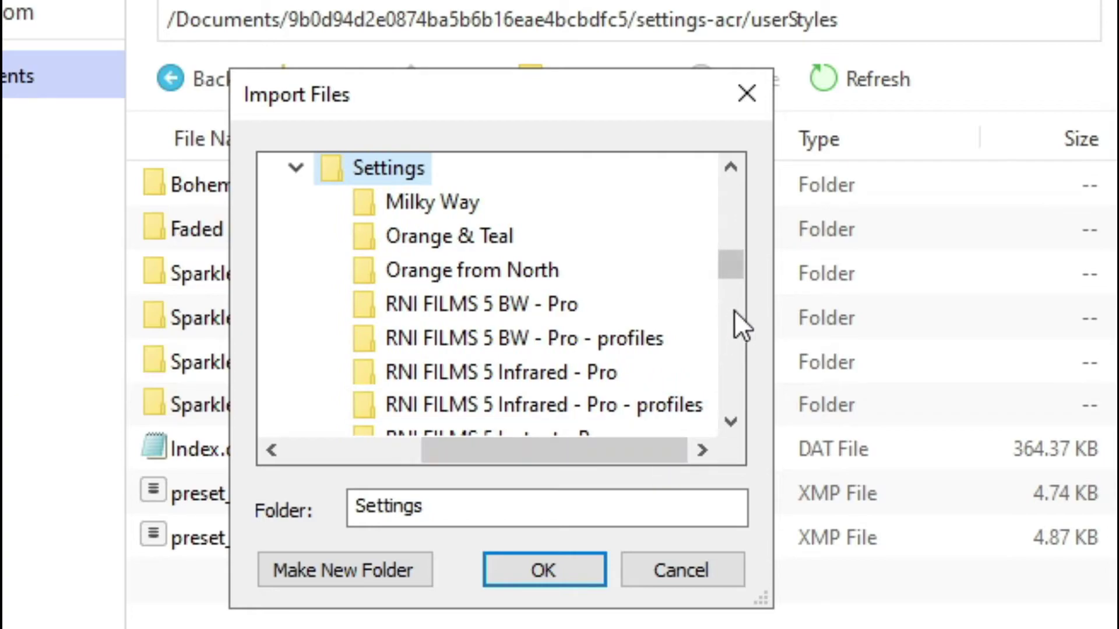
pyautogui.click(731, 421)
pyautogui.click(731, 420)
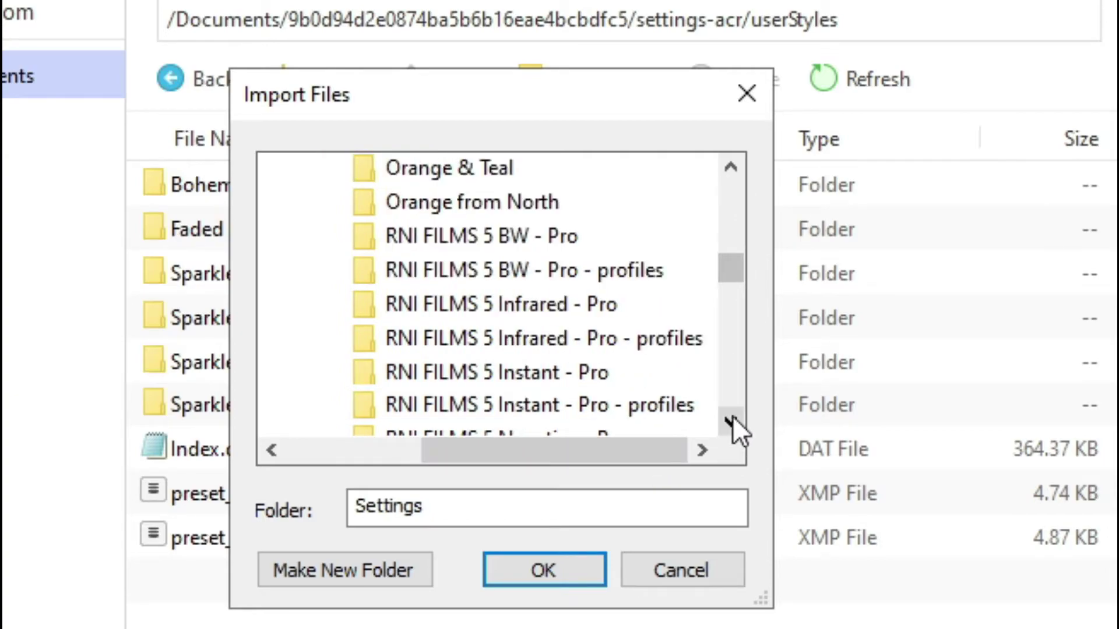
pyautogui.click(514, 250)
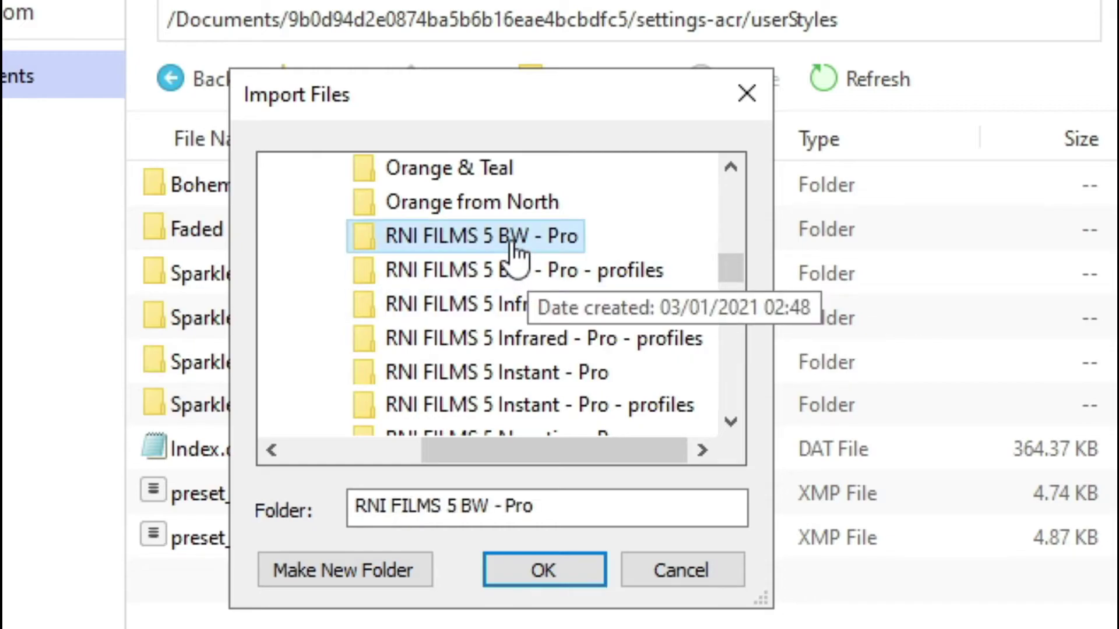
pyautogui.click(533, 343)
pyautogui.click(451, 238)
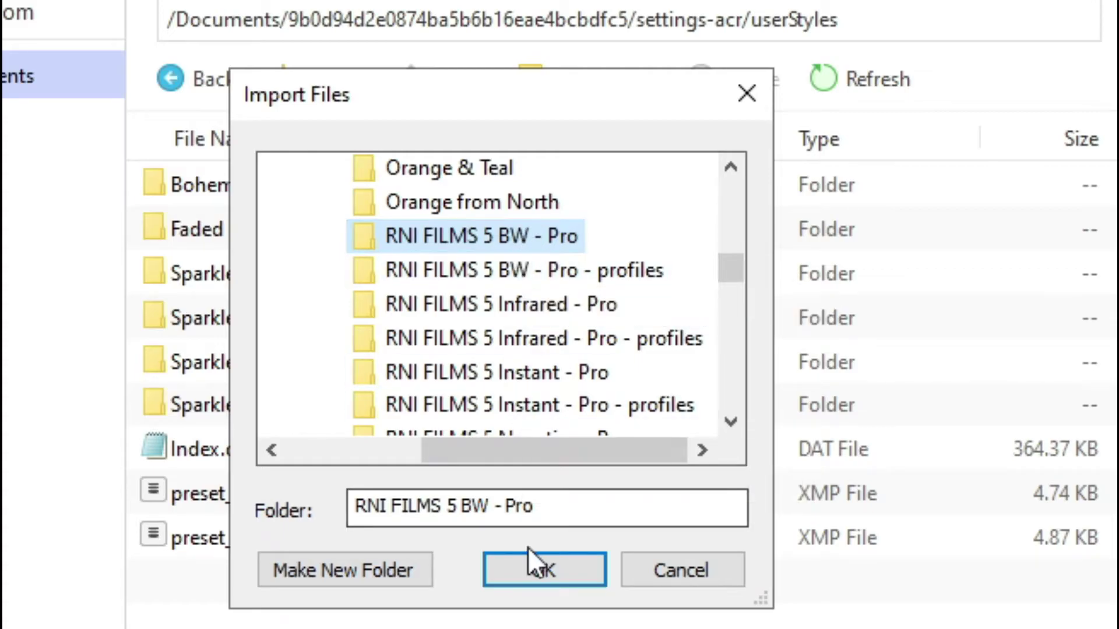
# Import the RNI FILMS 5 BW - Pro folder and its BW - Pro - profiles folder.
pyautogui.click(531, 565)
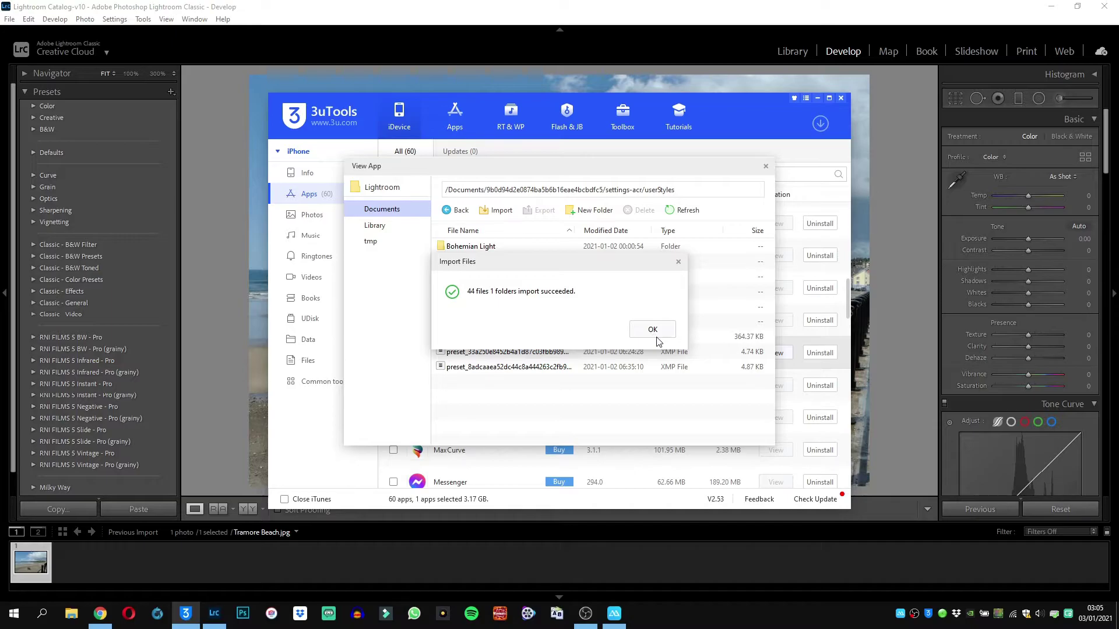
pyautogui.click(656, 335)
pyautogui.click(490, 212)
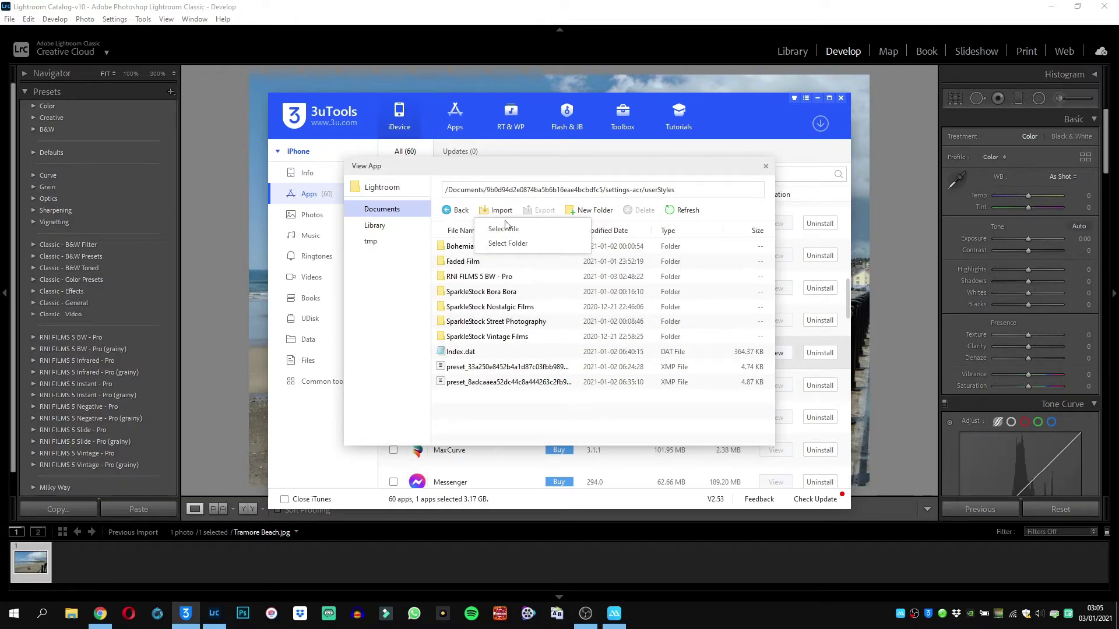
pyautogui.click(533, 249)
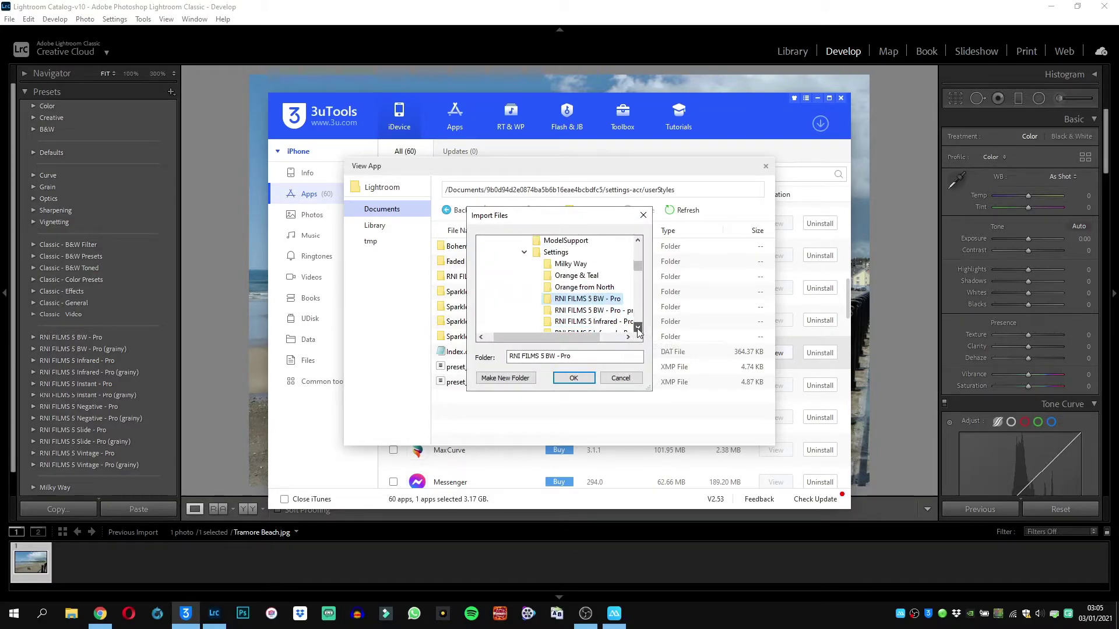
pyautogui.click(606, 331)
pyautogui.click(574, 377)
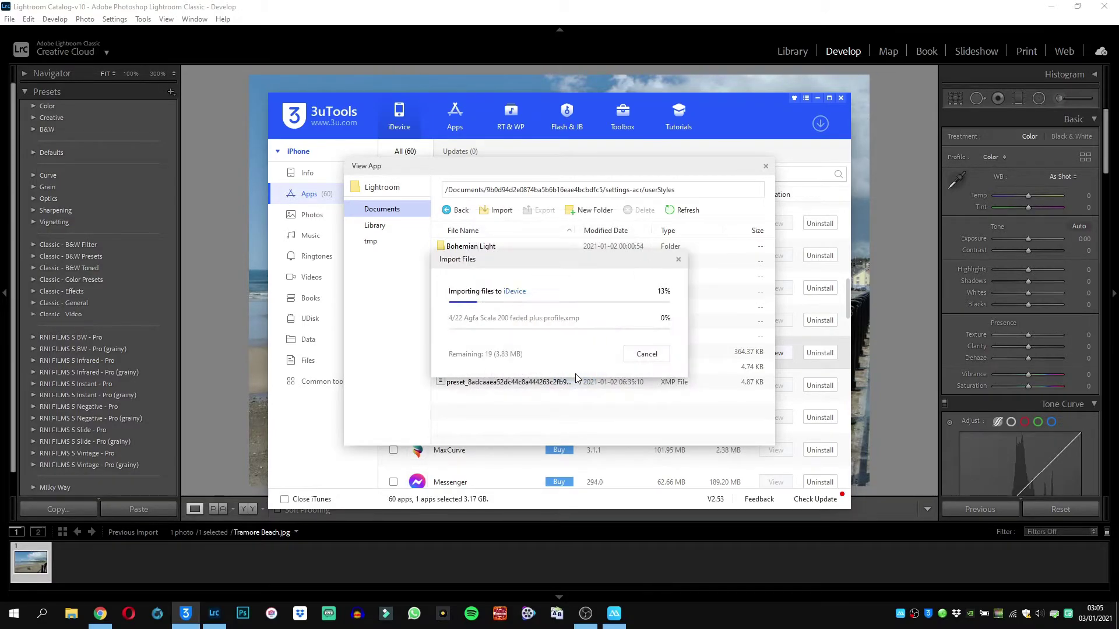
pyautogui.click(656, 336)
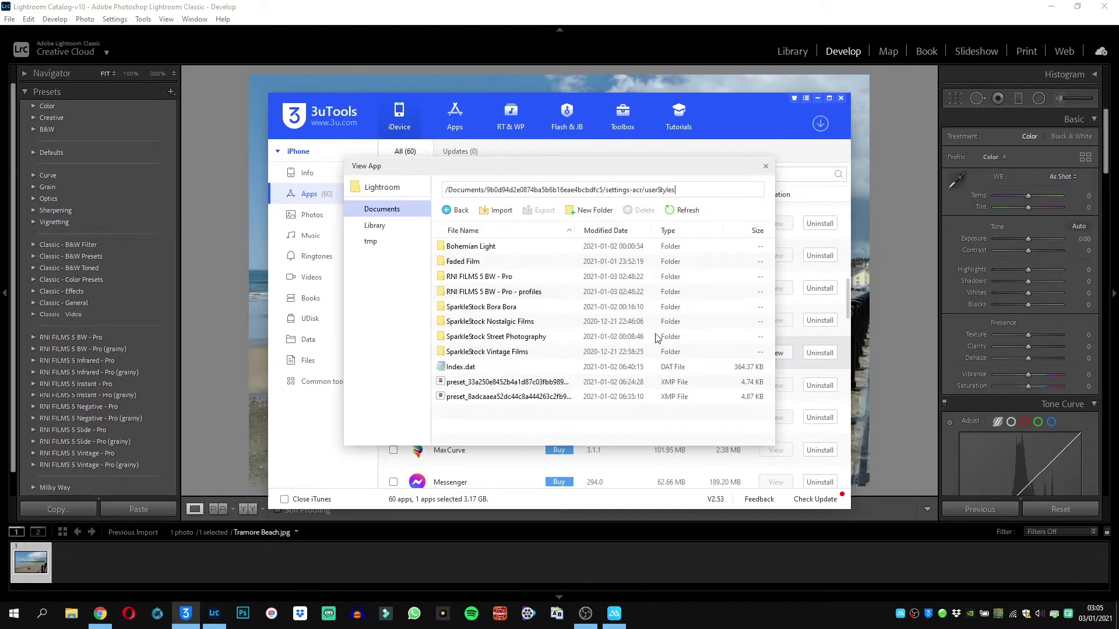
# Import the RNI FILMS 5 Infrared - Pro folder and its Infrared - Pro - profiles folder.
pyautogui.click(495, 210)
pyautogui.click(502, 242)
pyautogui.scroll(-3, 635, 315)
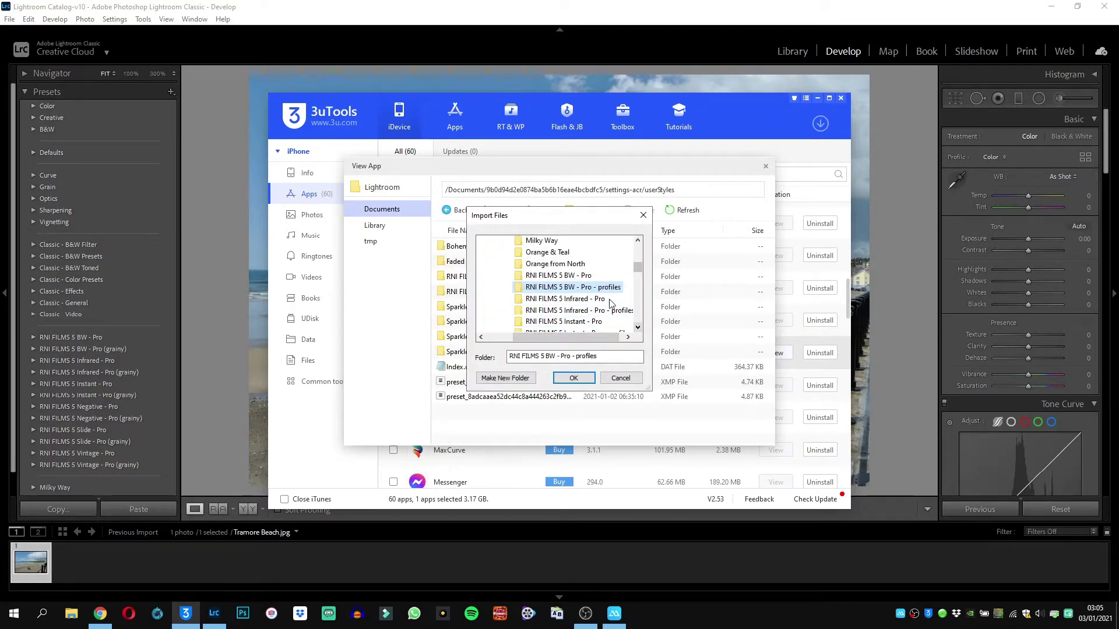
pyautogui.click(557, 298)
pyautogui.click(558, 422)
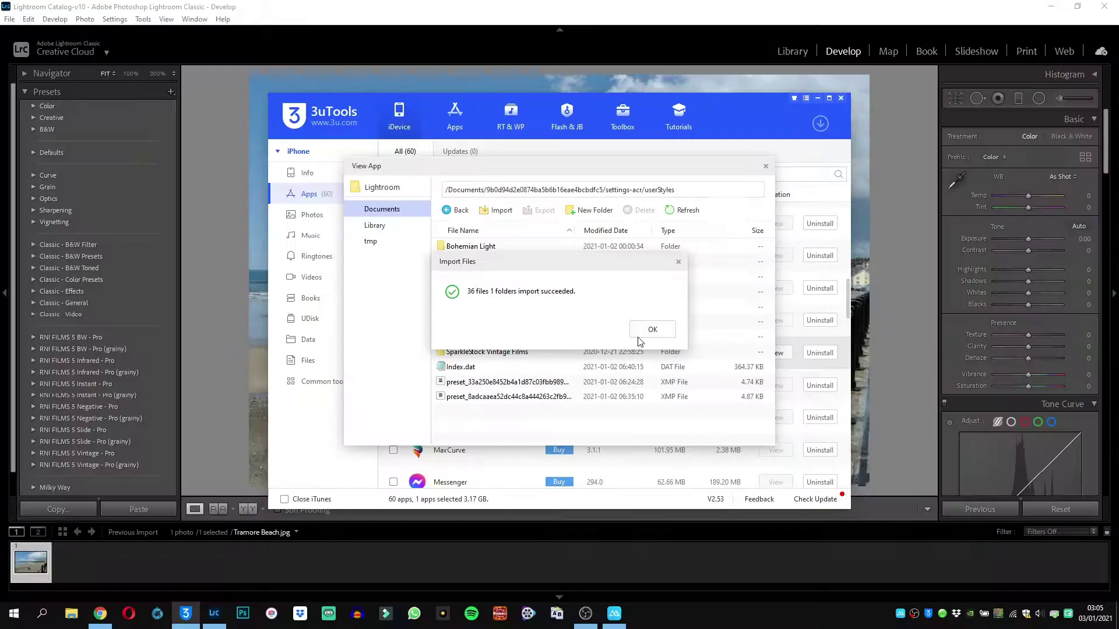
pyautogui.click(647, 331)
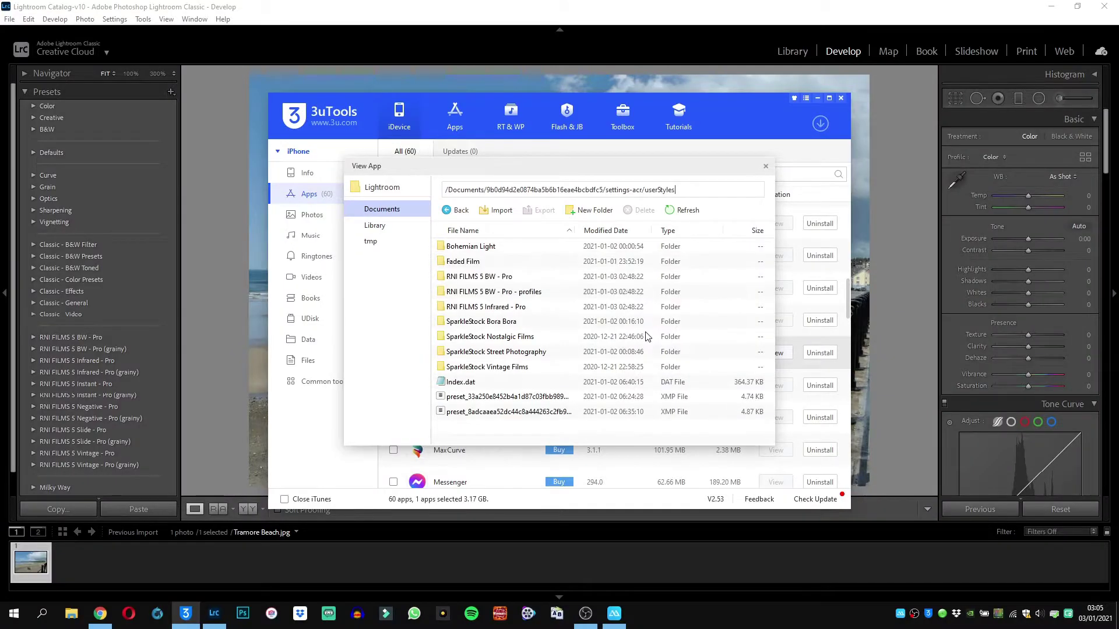
pyautogui.click(495, 211)
pyautogui.click(537, 247)
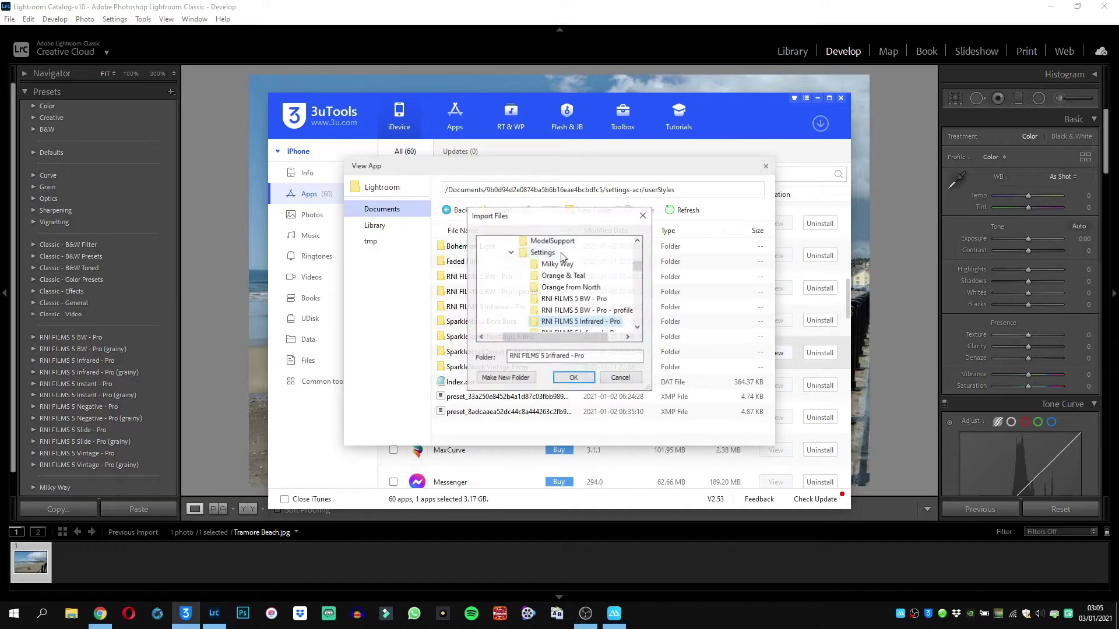
pyautogui.click(637, 328)
pyautogui.click(638, 328)
pyautogui.click(606, 310)
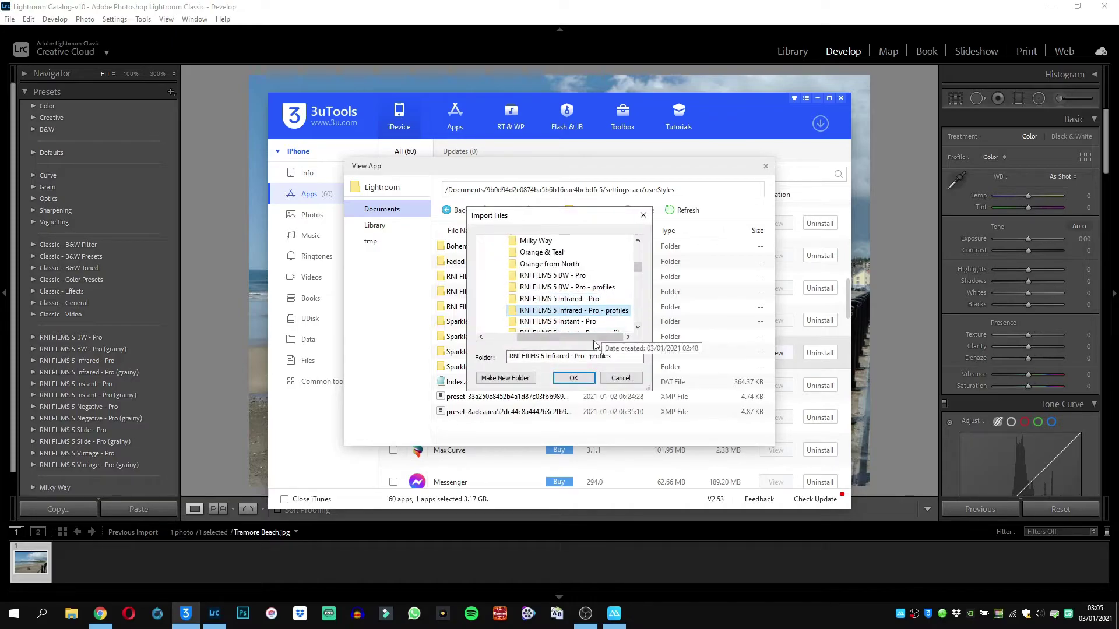
pyautogui.click(574, 379)
pyautogui.click(652, 329)
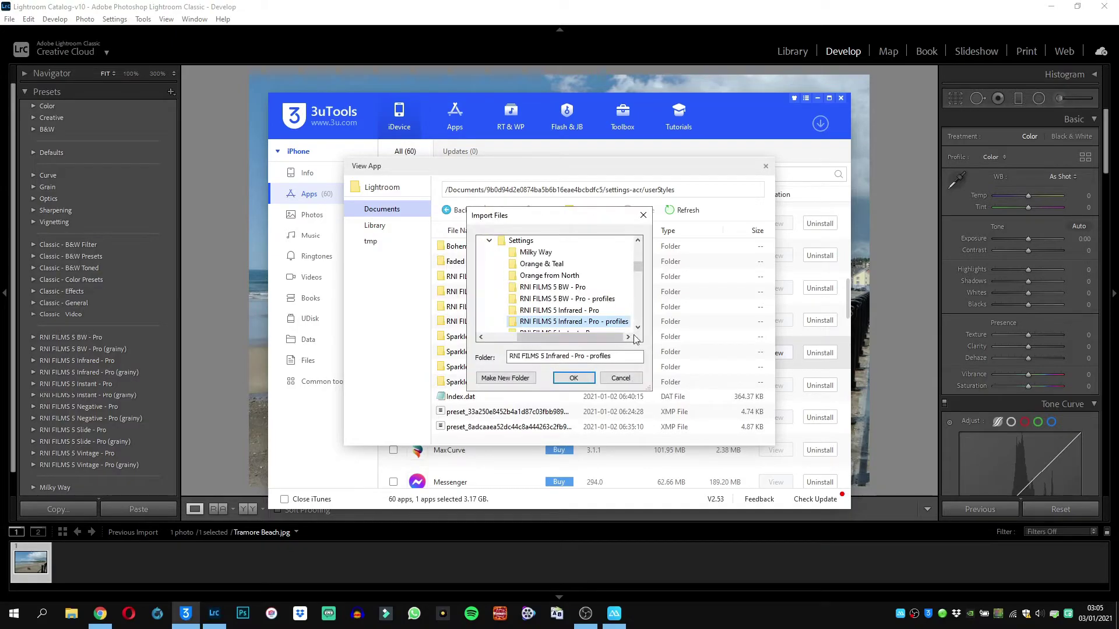
# Import the RNI FILMS 5 Instant - Pro folder into userStyles.
pyautogui.scroll(-2, 571, 292)
pyautogui.click(580, 299)
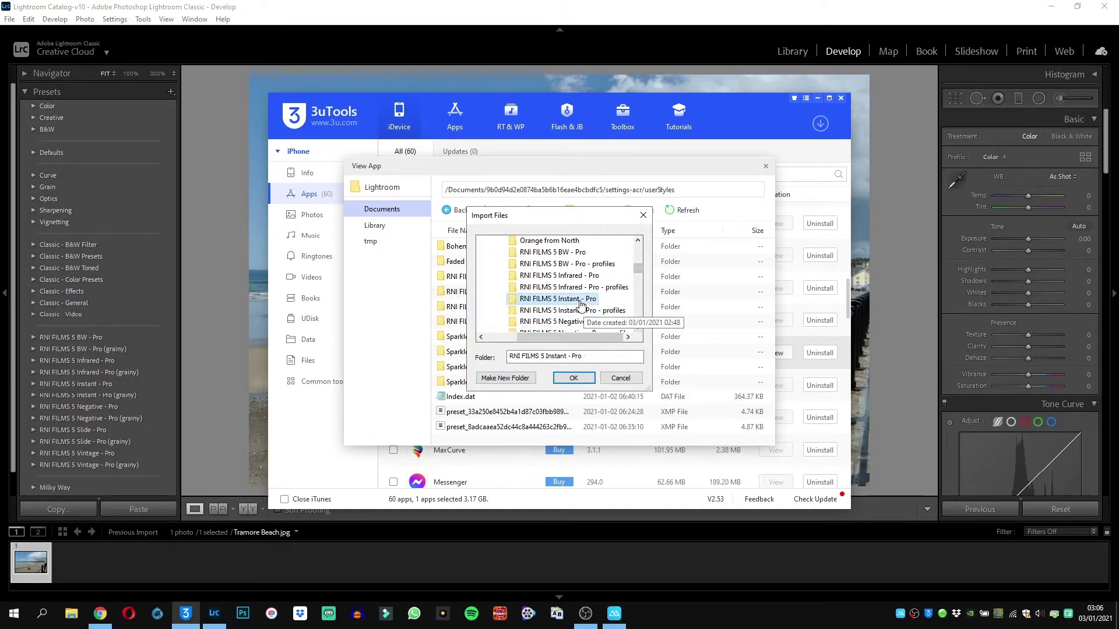
pyautogui.click(573, 378)
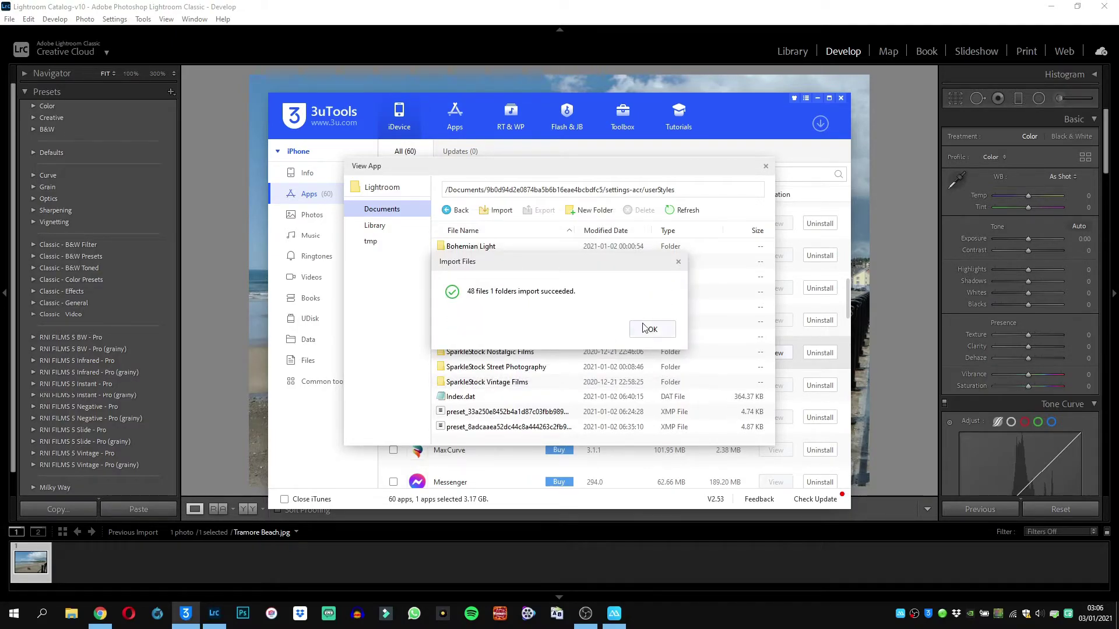
# Import the RNI FILMS 5 Instant - Pro - profiles folder into userStyles.
pyautogui.click(644, 328)
pyautogui.click(495, 210)
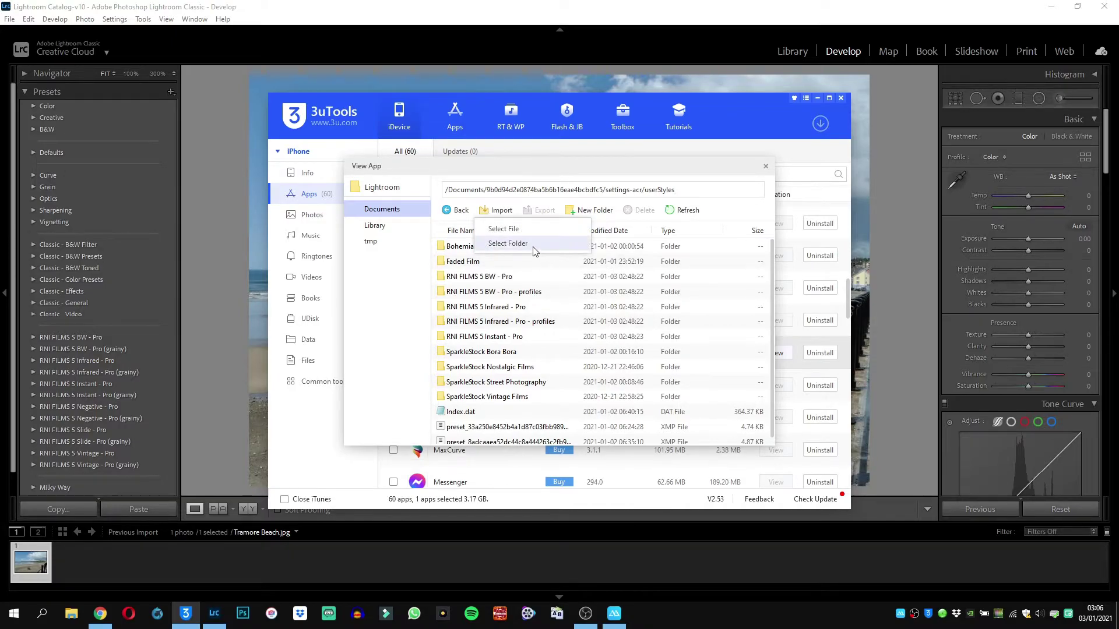
pyautogui.click(508, 244)
pyautogui.click(638, 327)
pyautogui.click(638, 326)
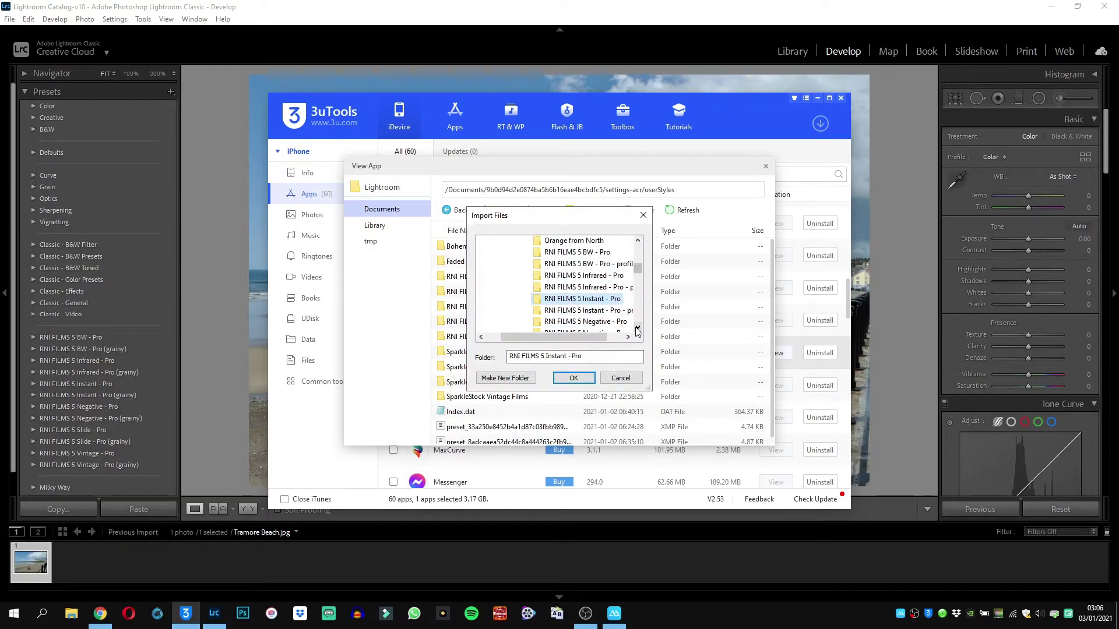
pyautogui.click(606, 313)
pyautogui.click(574, 377)
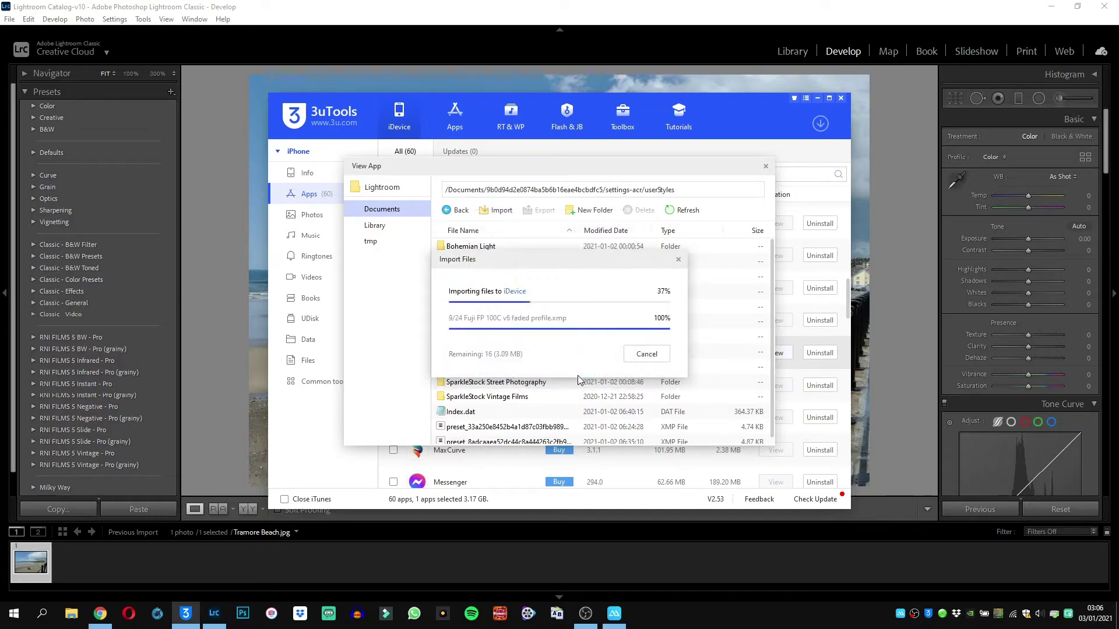
pyautogui.click(653, 330)
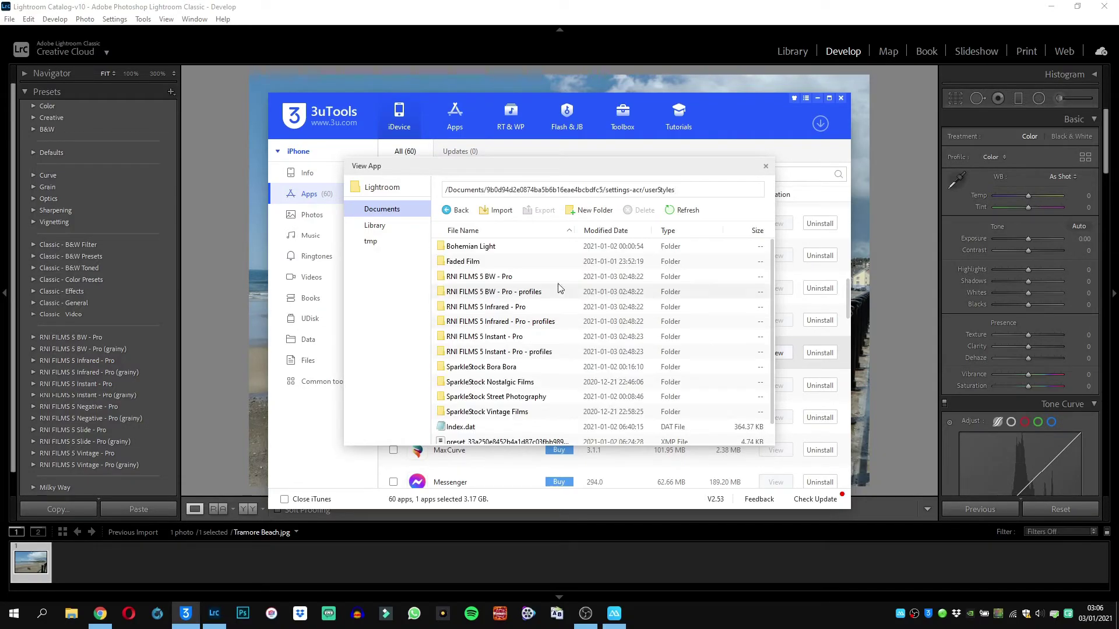
# Import the RNI FILMS 5 Negative - Pro folder.
pyautogui.click(504, 217)
pyautogui.click(522, 243)
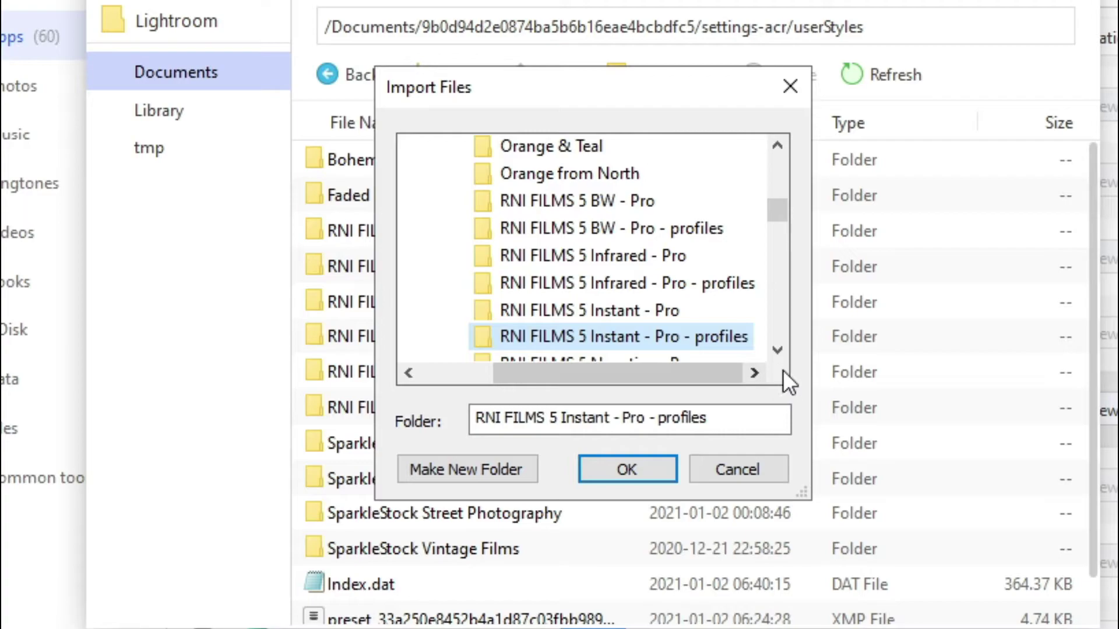
pyautogui.click(778, 351)
pyautogui.click(778, 351)
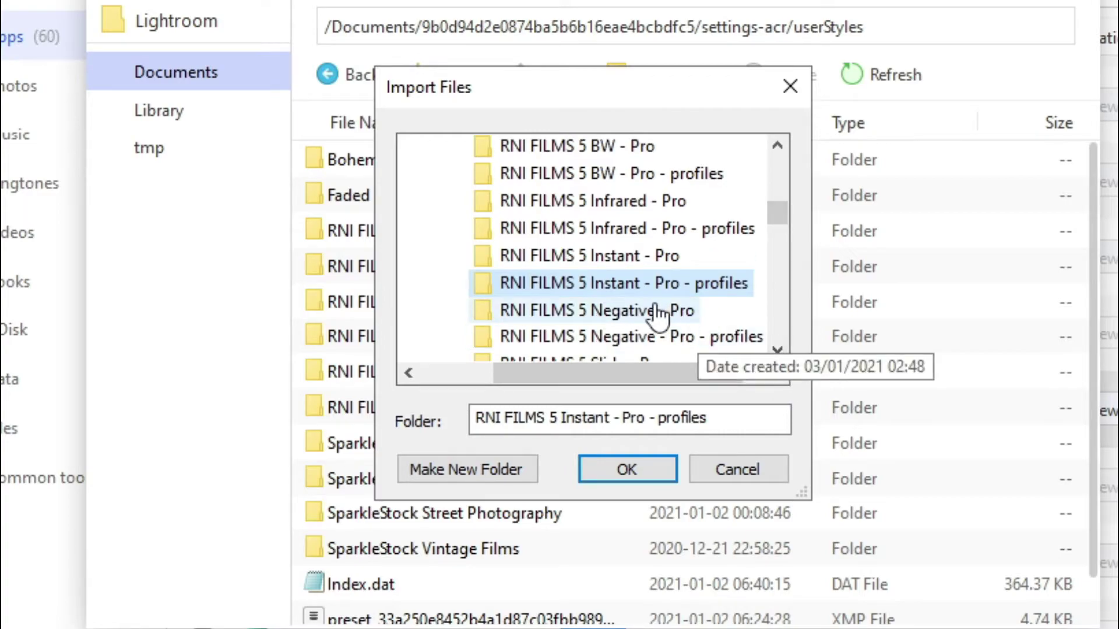
pyautogui.click(659, 312)
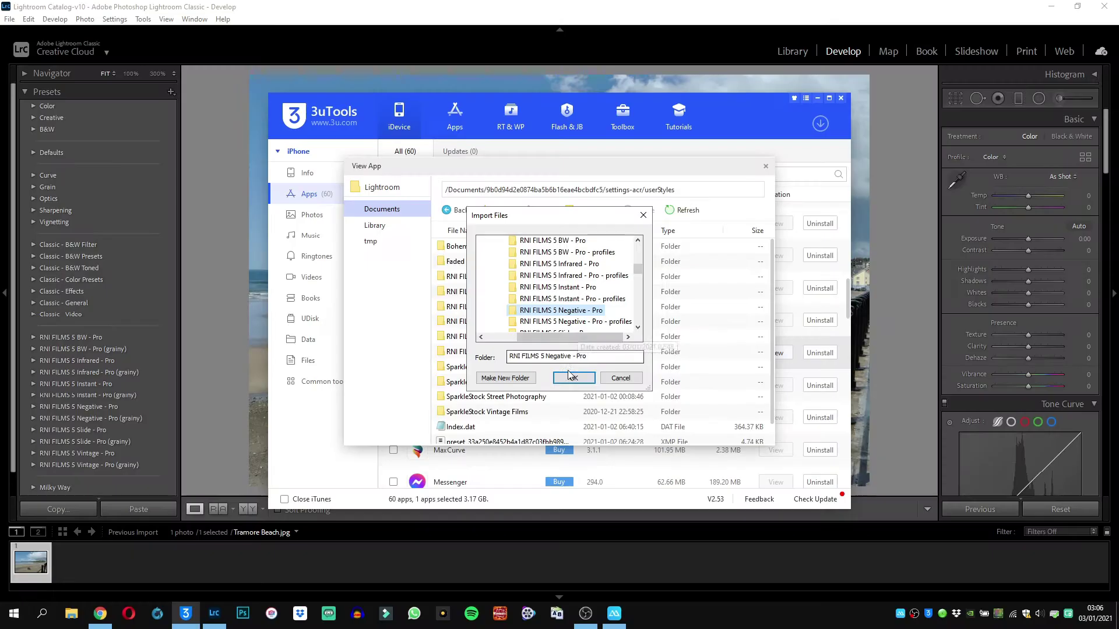
pyautogui.click(627, 469)
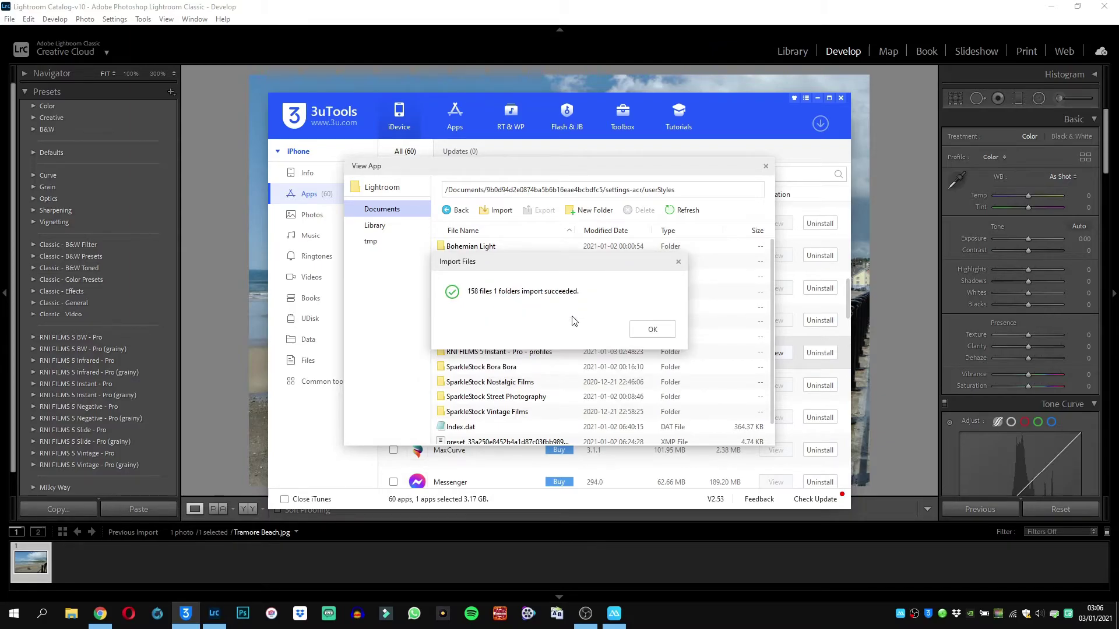
pyautogui.click(657, 336)
# Import the RNI FILMS 5 Negative - Pro - profiles folder.
pyautogui.click(495, 210)
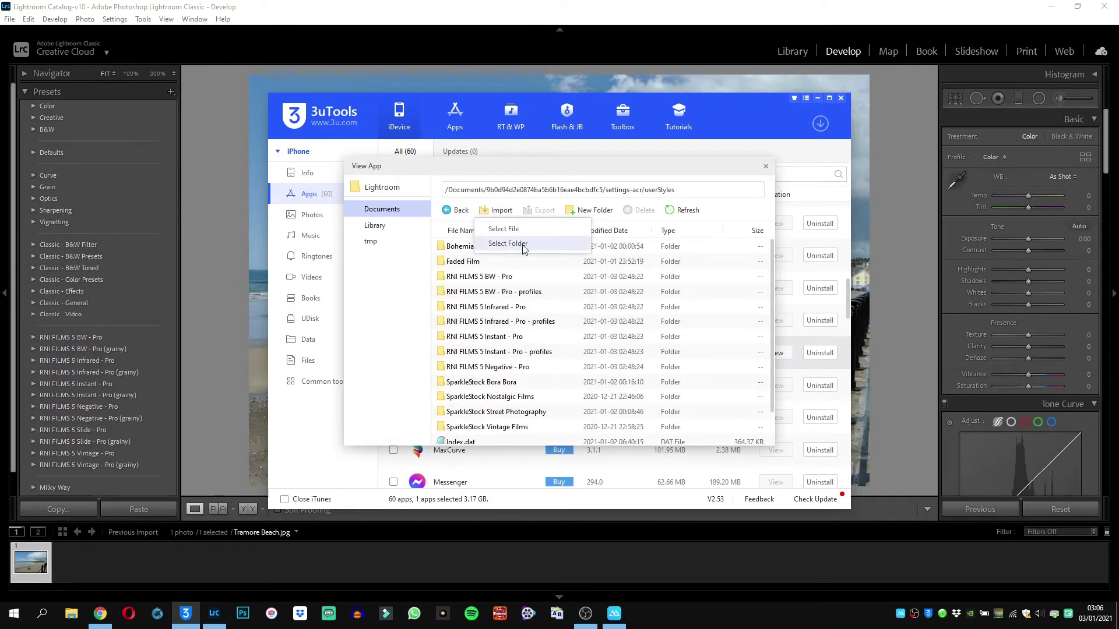
pyautogui.click(523, 244)
pyautogui.scroll(-2, 602, 318)
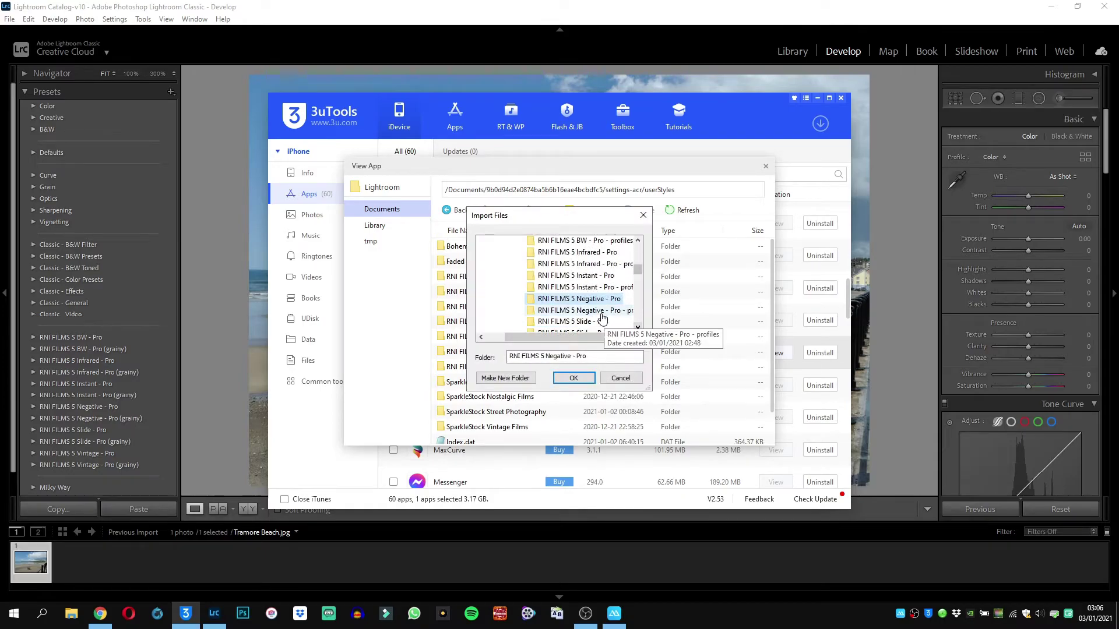
pyautogui.click(601, 313)
pyautogui.click(573, 377)
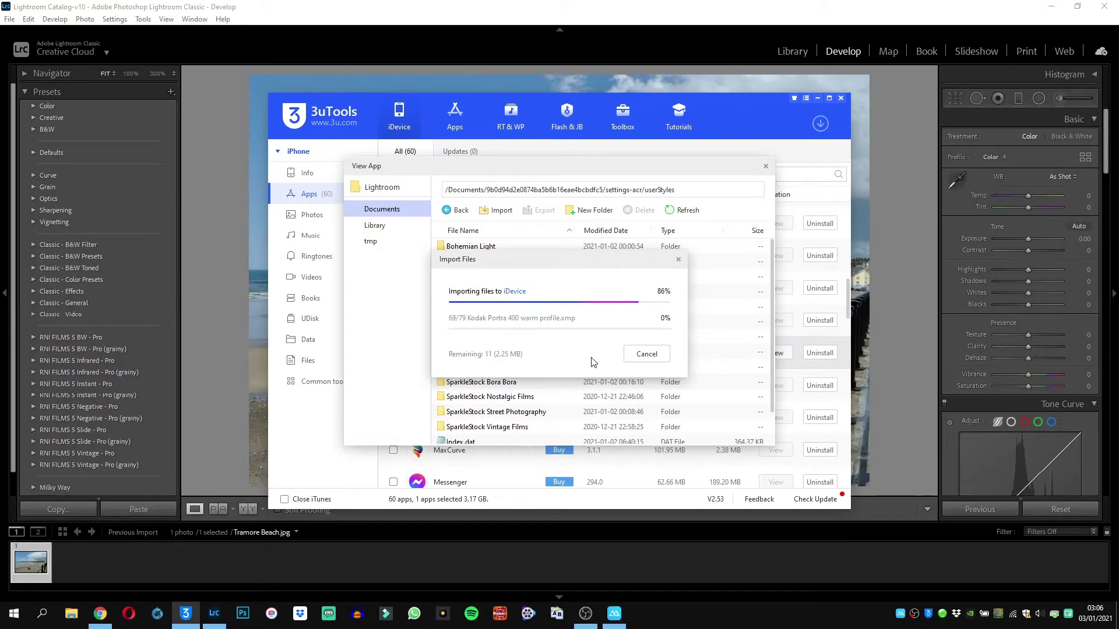
pyautogui.click(644, 327)
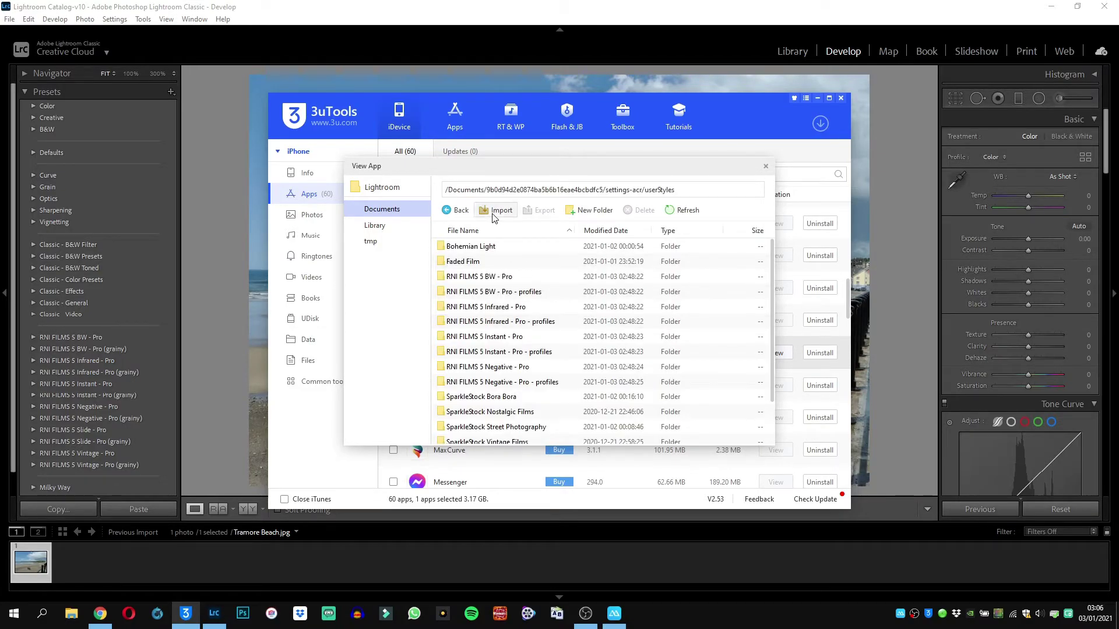
# Import the RNI FILMS 5 Slide - Pro folder and its Slide - Pro - profiles folder.
pyautogui.click(492, 210)
pyautogui.click(513, 244)
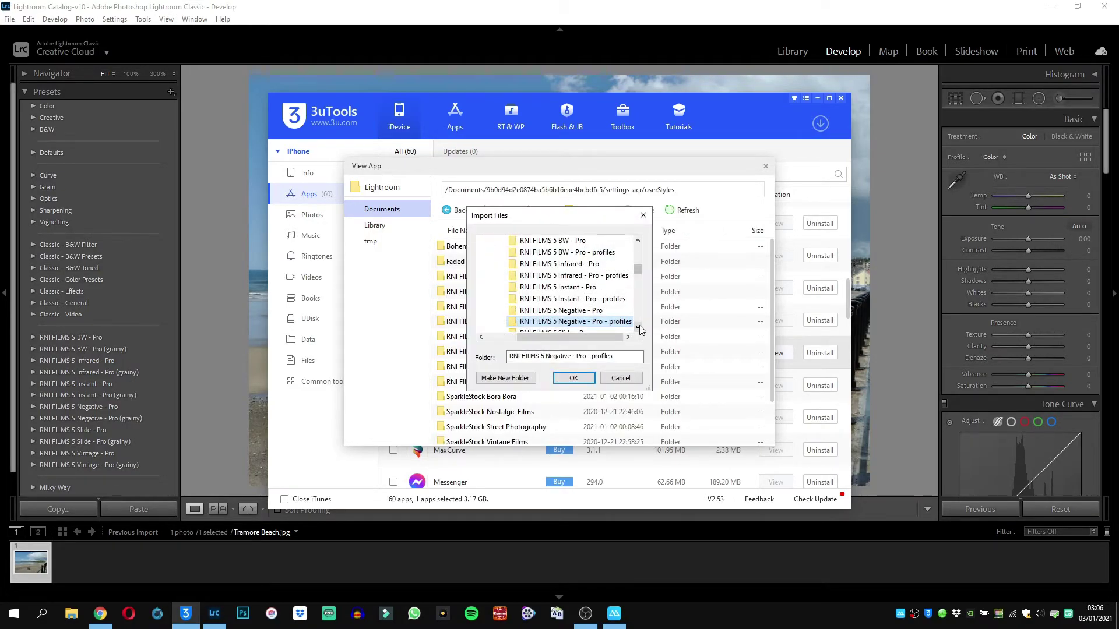
pyautogui.scroll(-3, 640, 330)
pyautogui.press('Down')
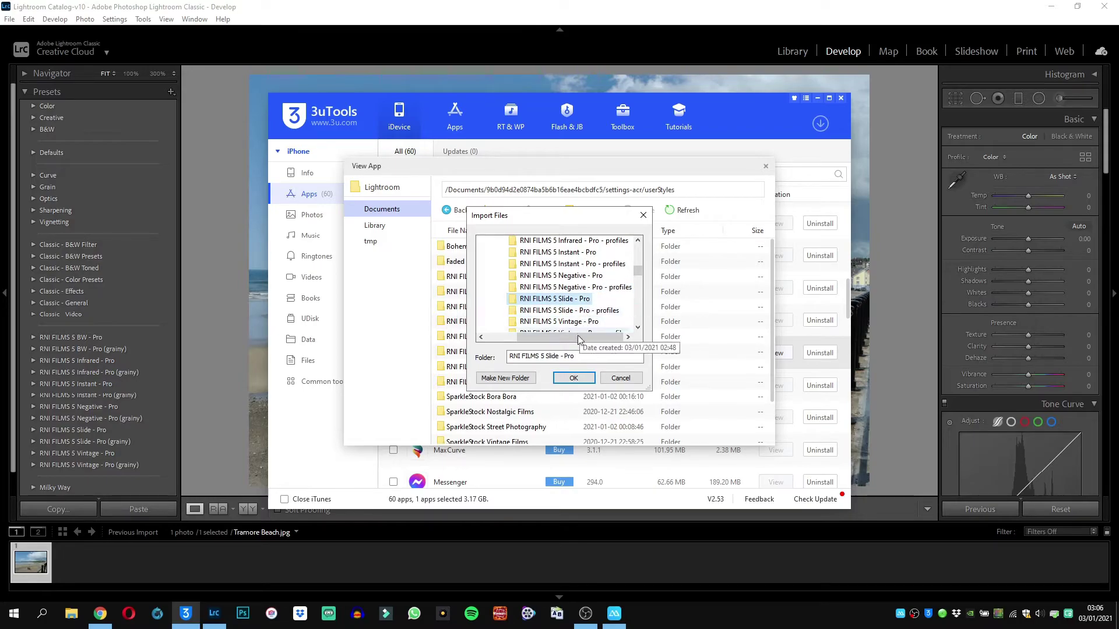
pyautogui.click(573, 378)
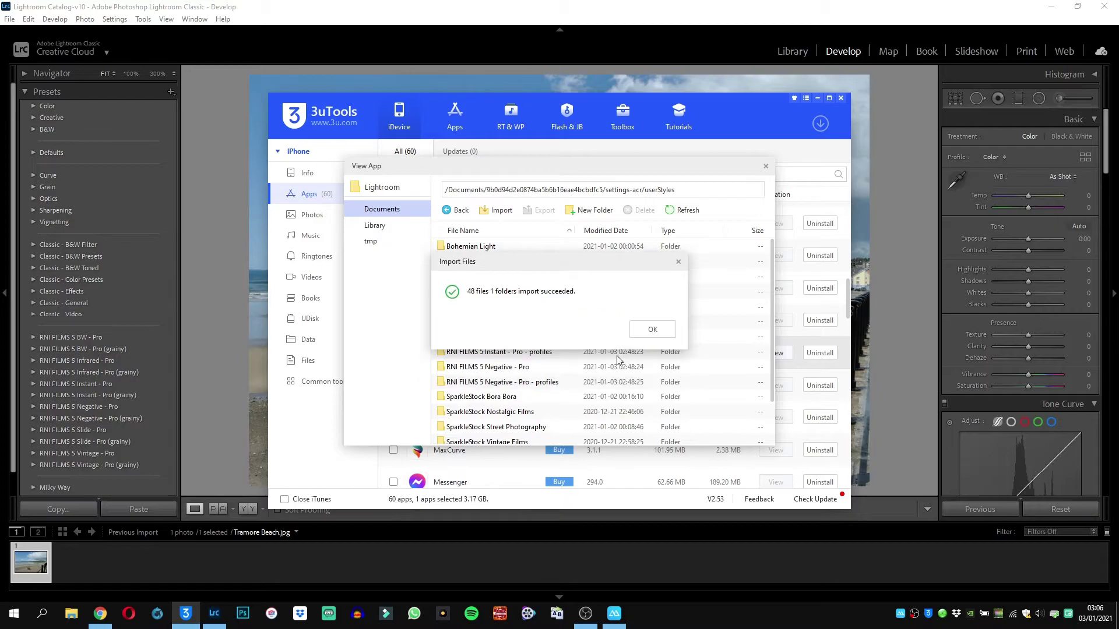
pyautogui.click(653, 330)
pyautogui.click(496, 211)
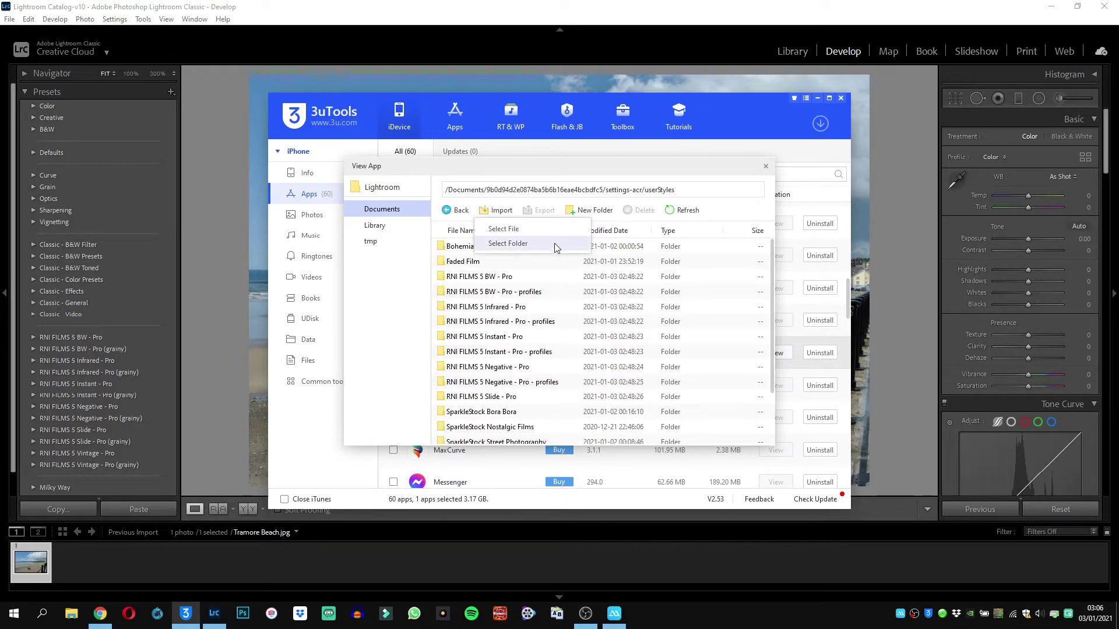
pyautogui.click(513, 244)
pyautogui.click(638, 328)
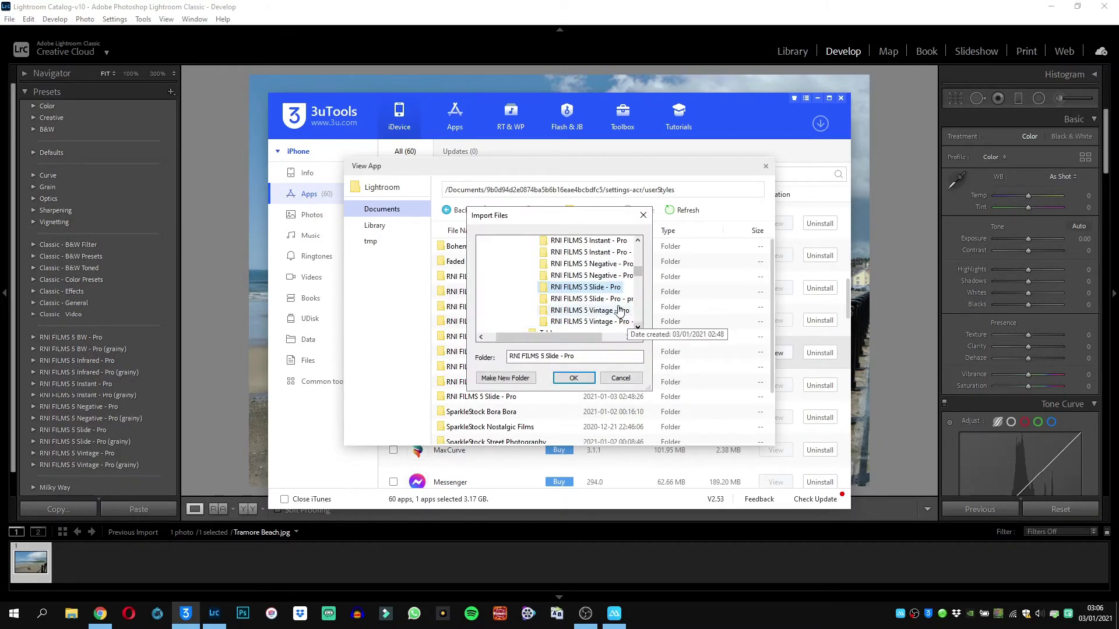
pyautogui.click(590, 310)
pyautogui.click(574, 379)
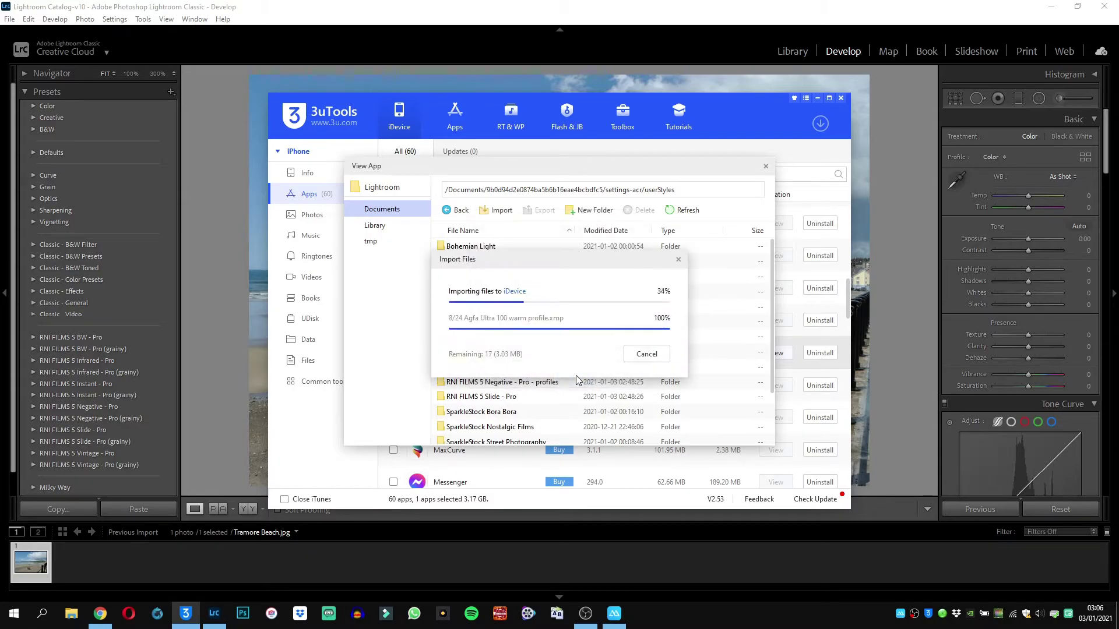
pyautogui.click(651, 329)
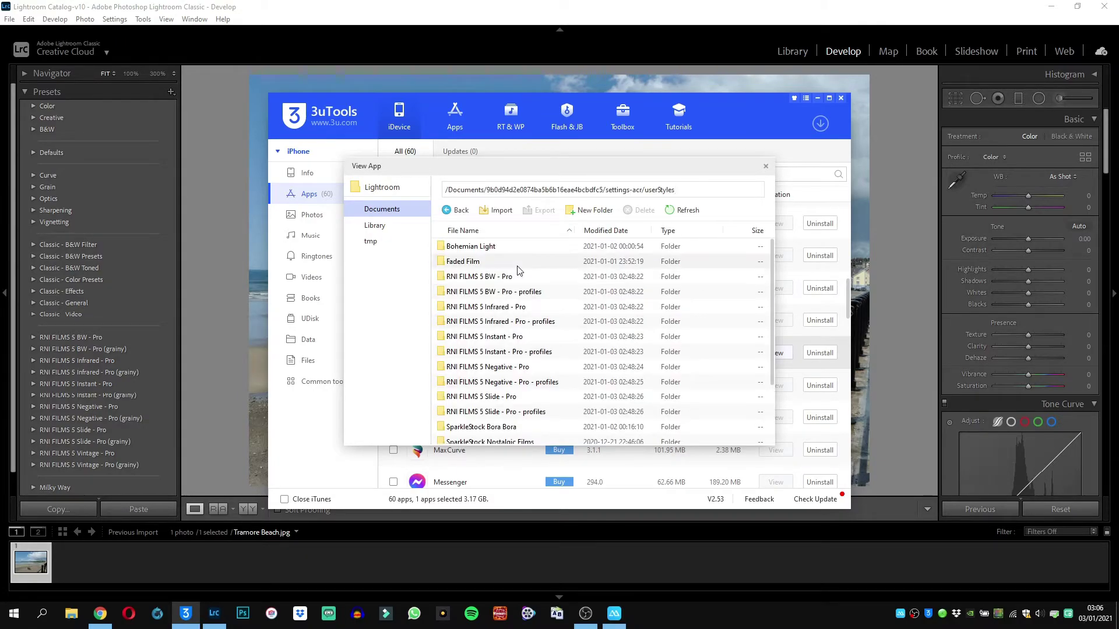
# Import the RNI FILMS 5 Vintage - Pro folder and its Vintage - Pro - profiles folder.
pyautogui.click(497, 214)
pyautogui.click(506, 241)
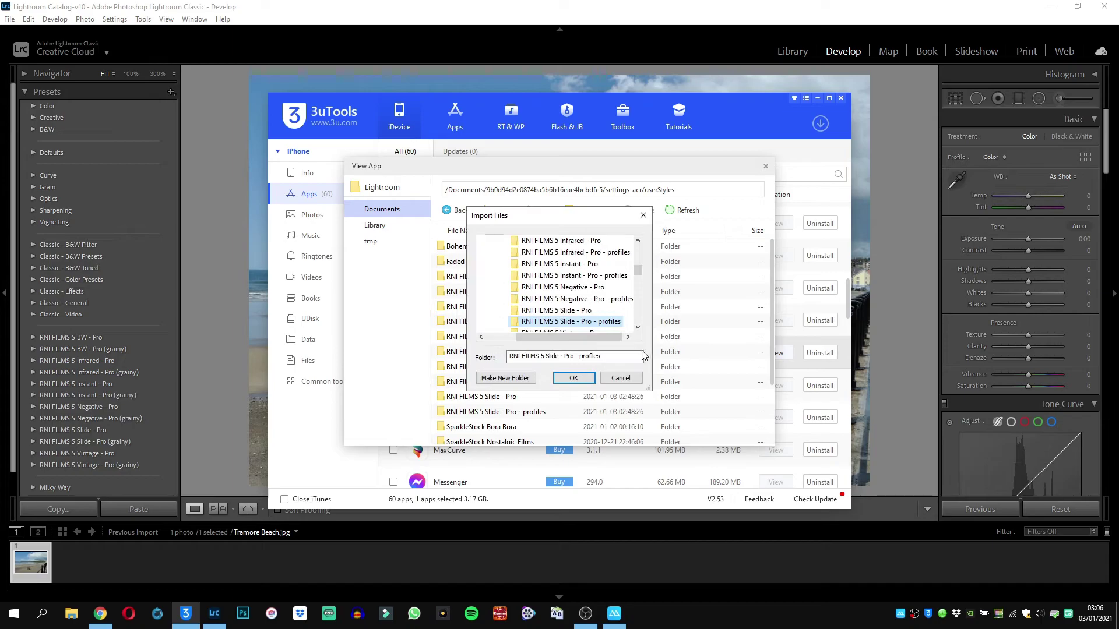
pyautogui.scroll(-3, 638, 327)
pyautogui.click(559, 299)
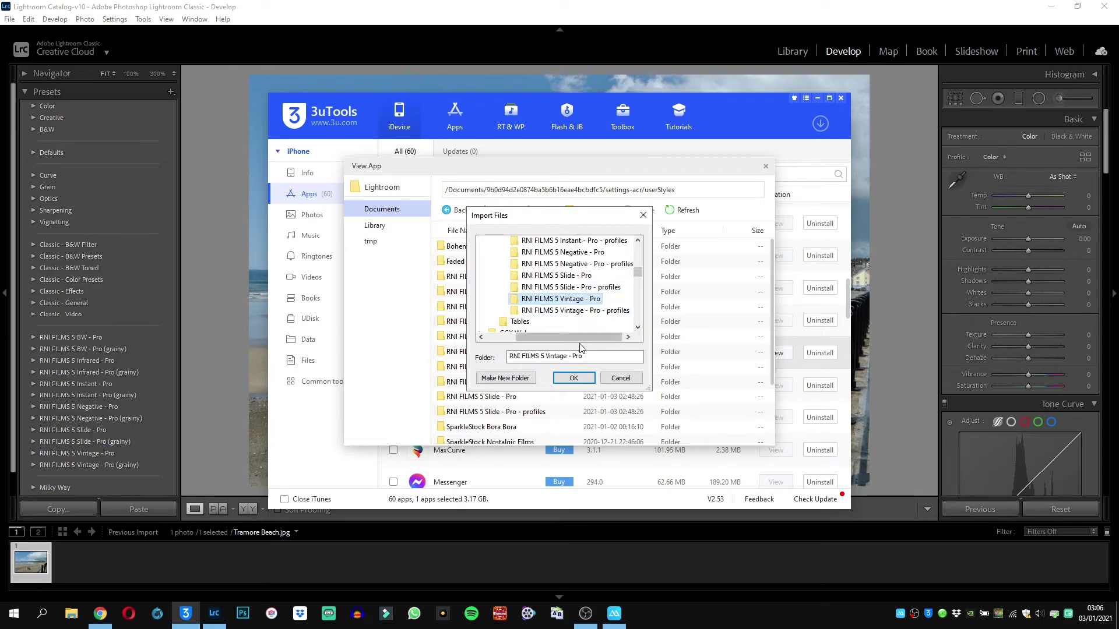
pyautogui.click(574, 379)
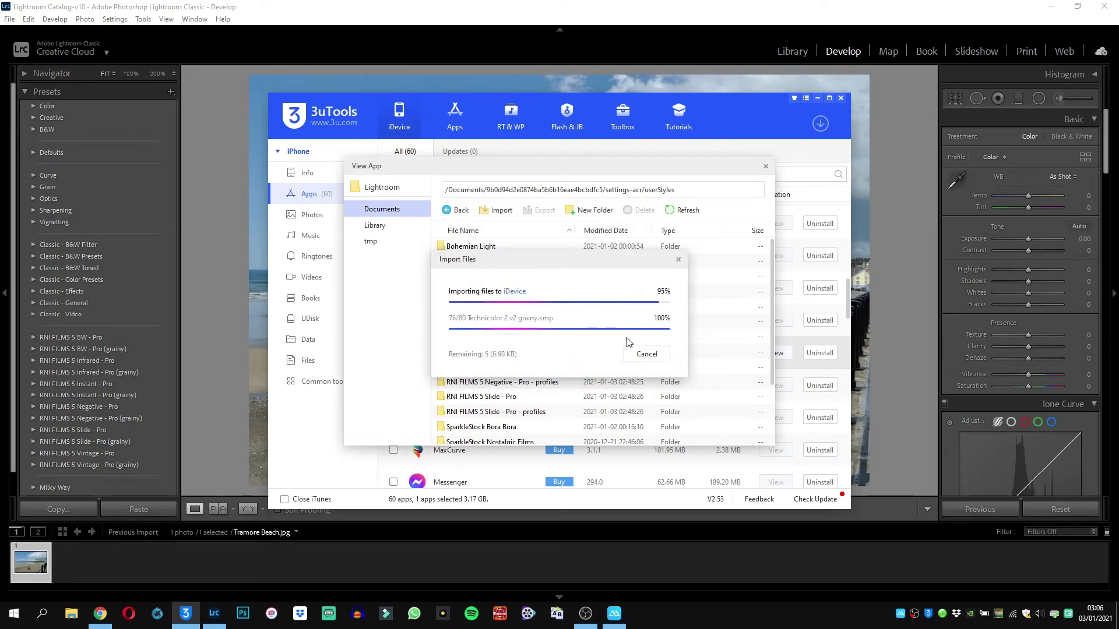
pyautogui.click(652, 330)
pyautogui.click(498, 210)
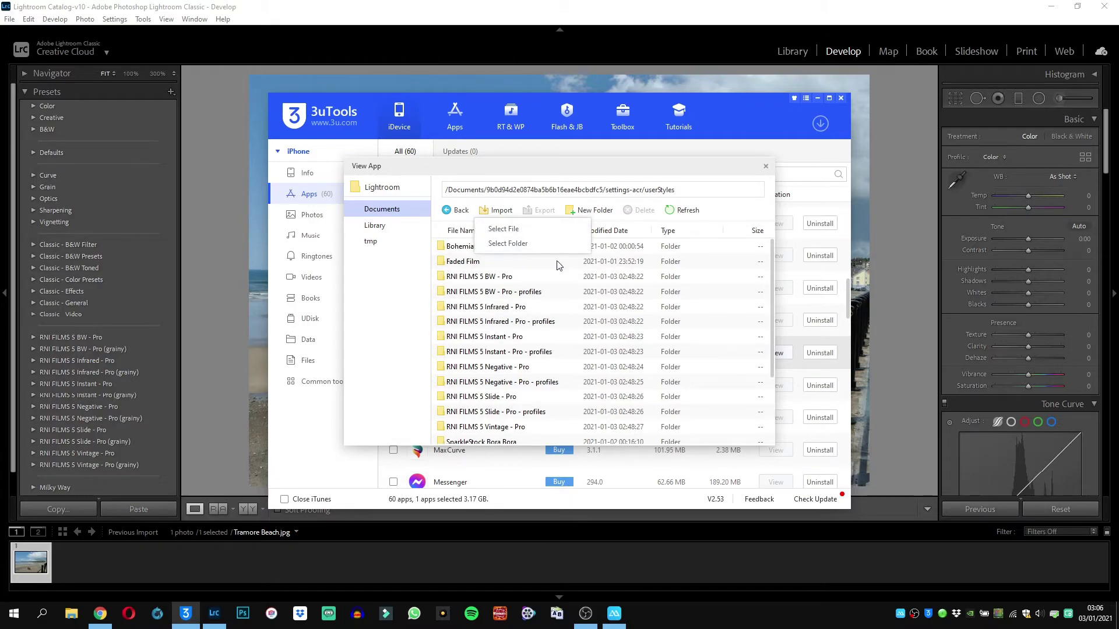
pyautogui.click(562, 251)
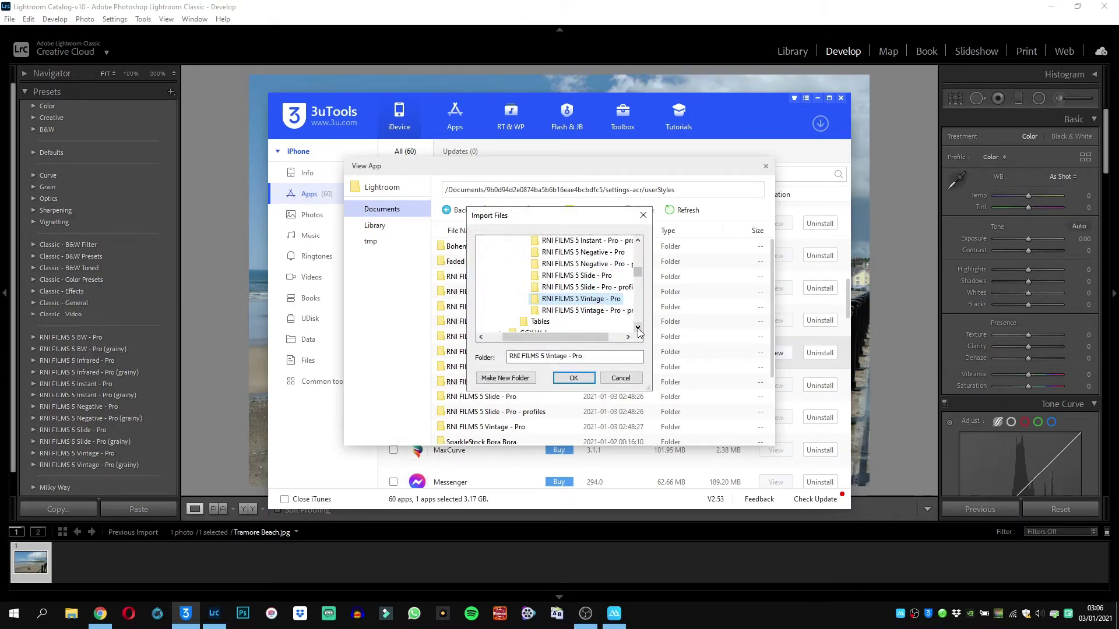
pyautogui.click(622, 311)
pyautogui.click(573, 375)
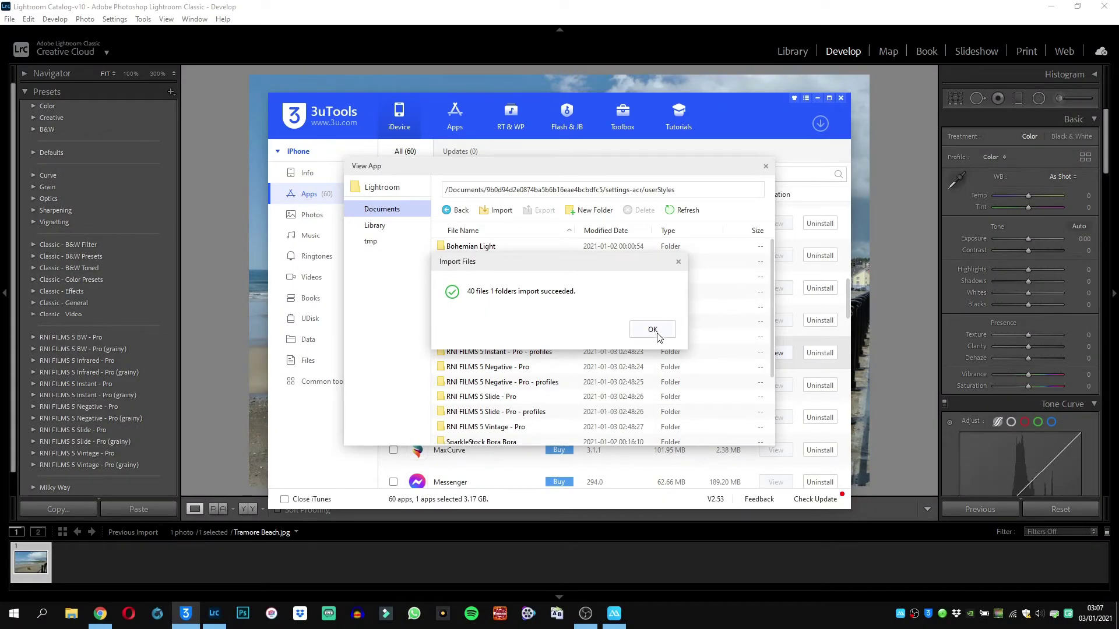
pyautogui.click(717, 309)
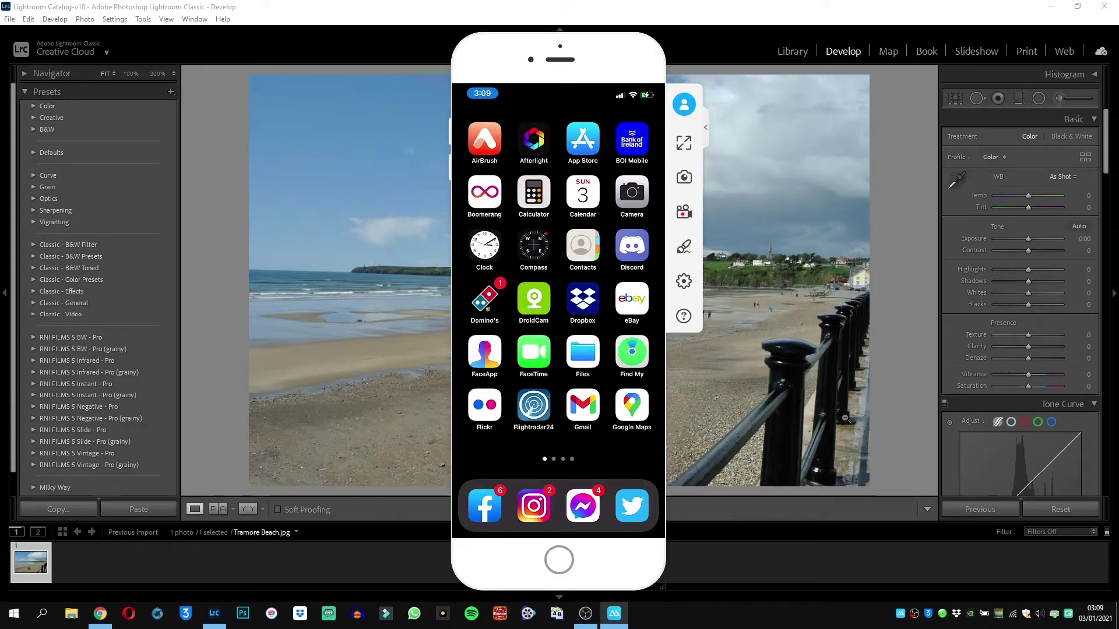